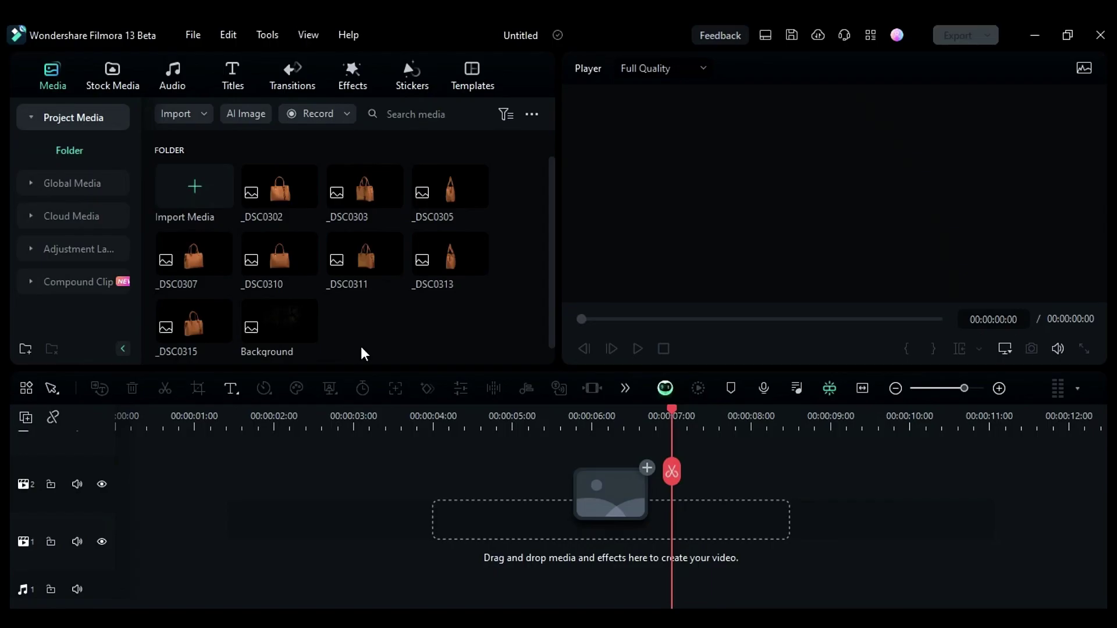
Place the Background image at the start of video track 1 and the _DSC0302 image above it on track 2.
drag(261, 328, 127, 566)
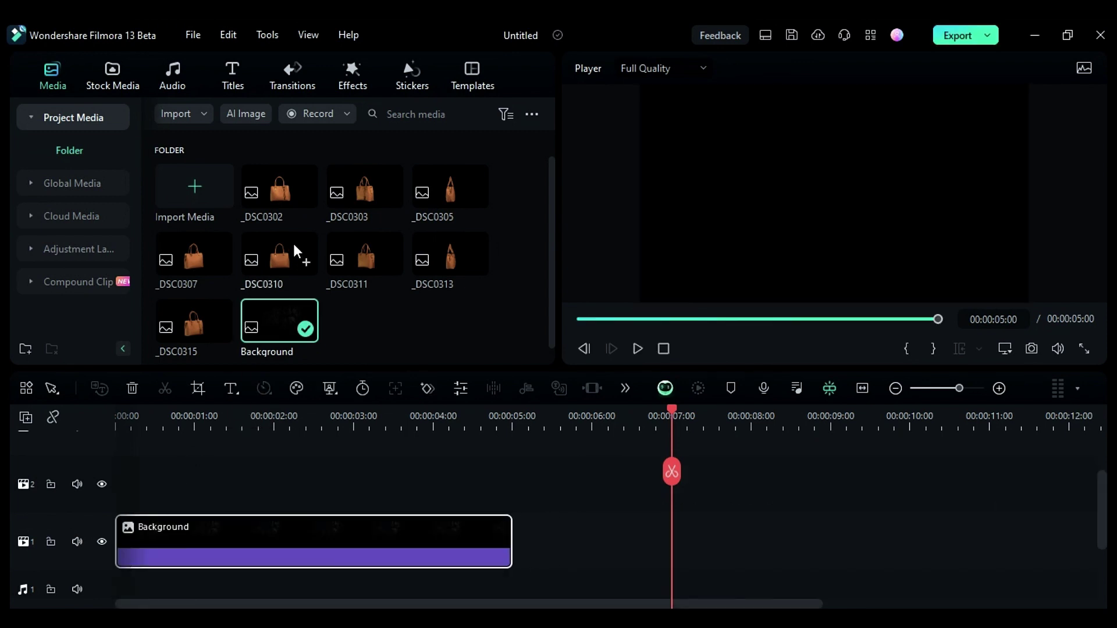
drag(280, 204, 131, 489)
Apply an AI mask to the _DSC0302 clip using Select Subject, with the handbag as the subject.
double_click(267, 490)
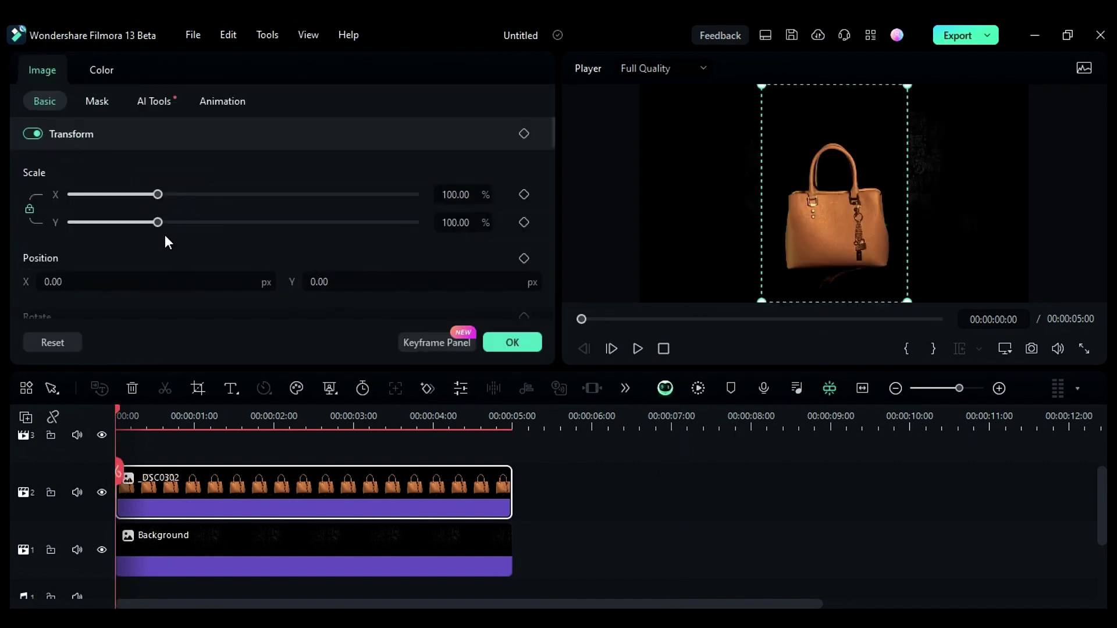
click(105, 102)
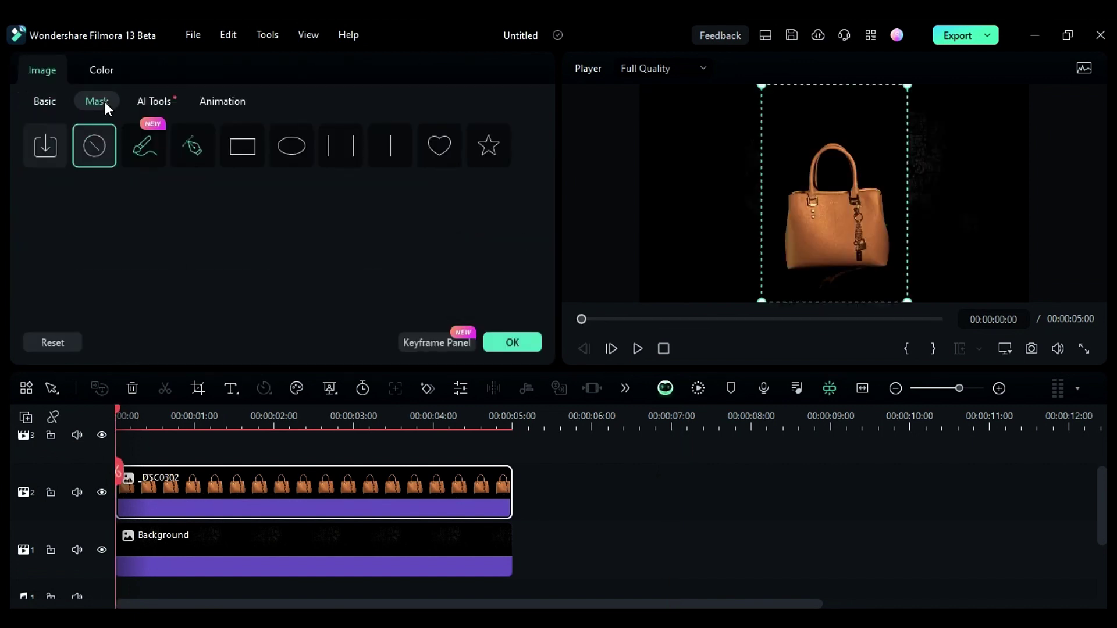
click(139, 138)
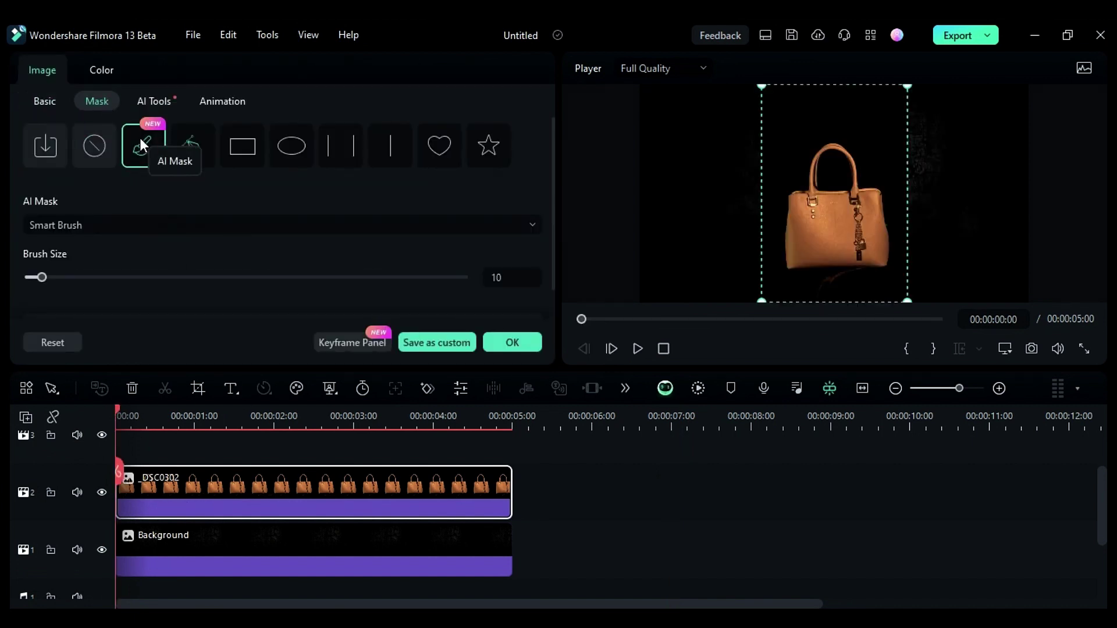
click(142, 222)
click(134, 309)
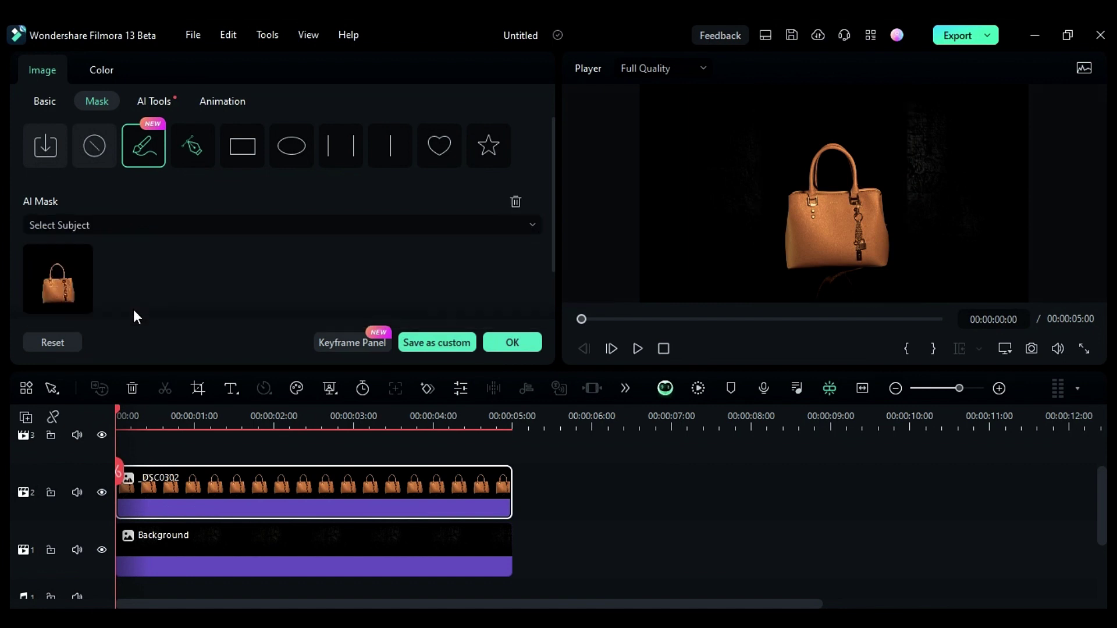
click(79, 295)
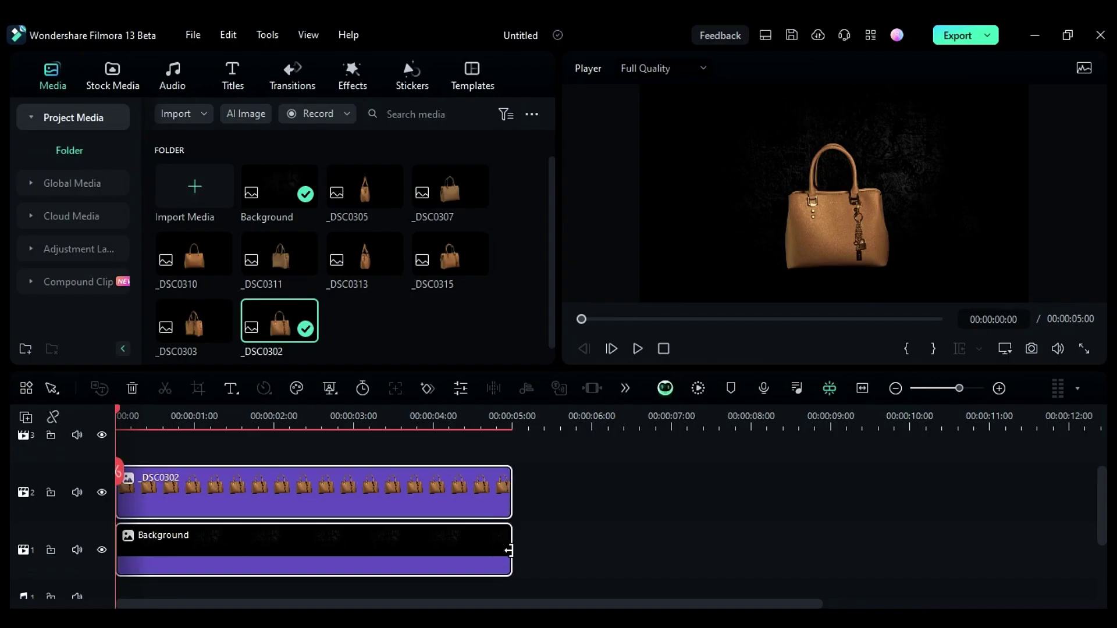
Trim the _DSC0302 and Background clips to 3 seconds and scale the _DSC0302 image to 325%.
drag(511, 531, 355, 530)
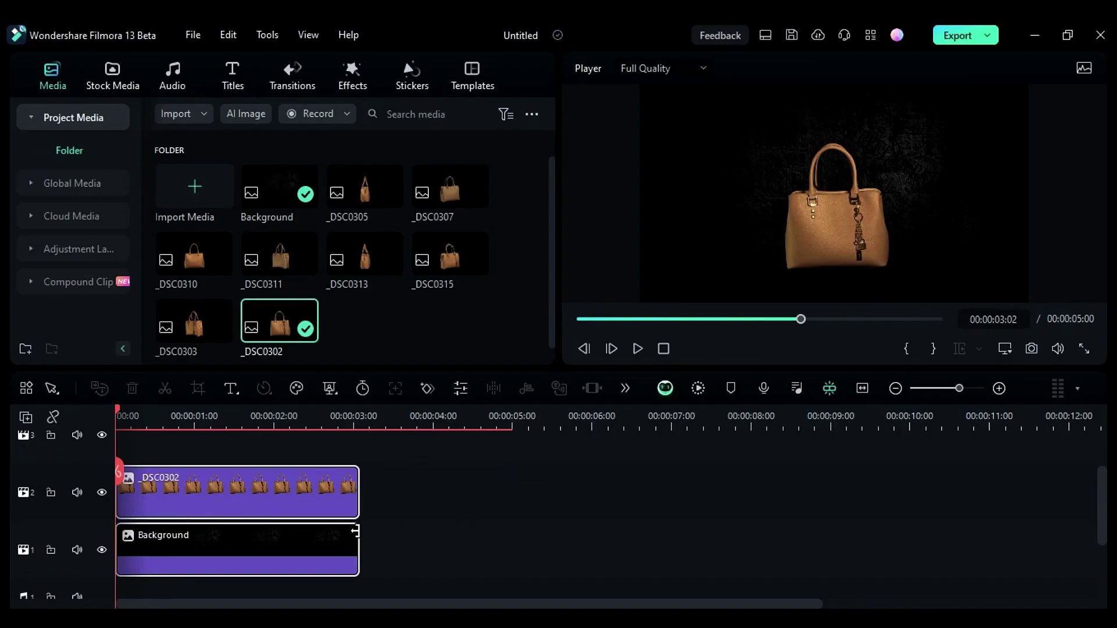
double_click(279, 495)
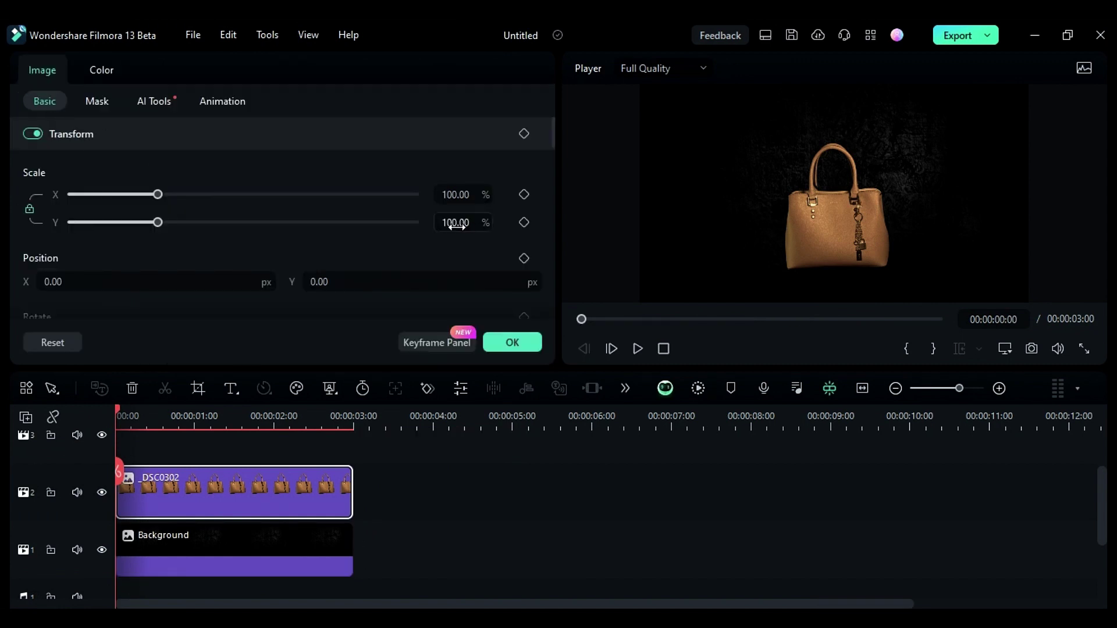
drag(456, 223, 567, 223)
drag(320, 194, 350, 195)
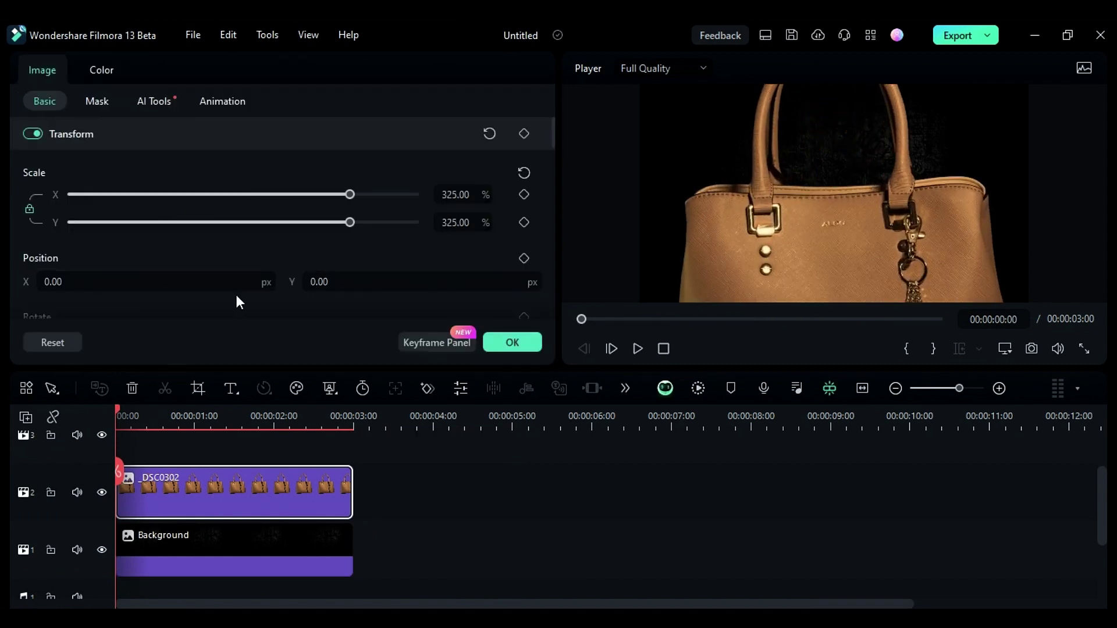
Set the _DSC0302 clip's X position to 336 px and rotation to -19°, with keyframes for both at the clip's start.
drag(58, 283, 253, 283)
scroll(234, 303, down, 3)
drag(68, 248, 53, 248)
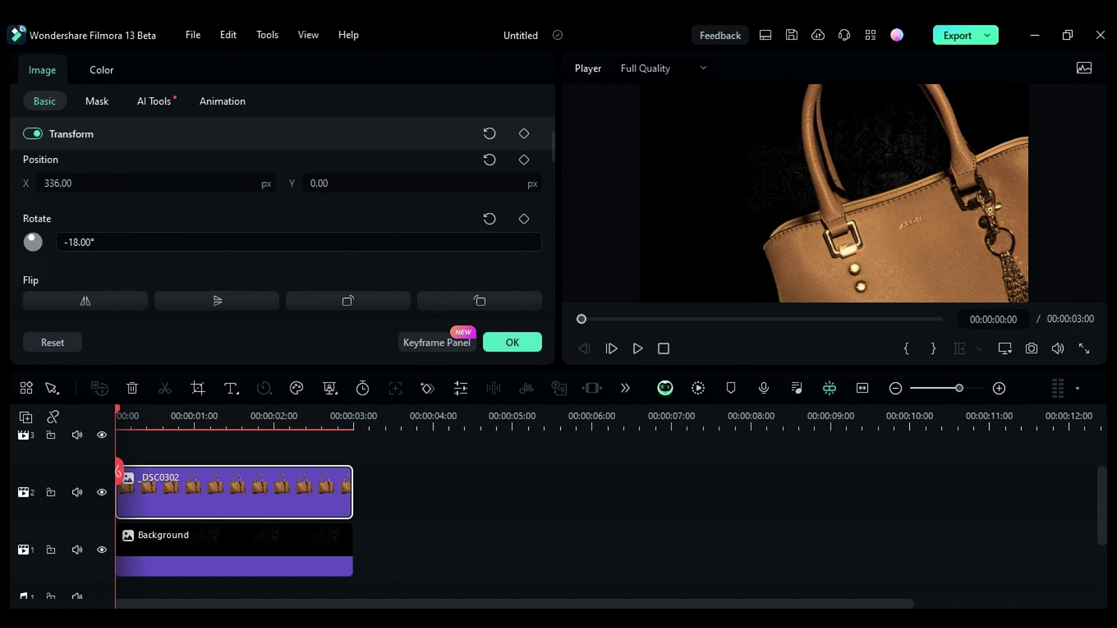
click(524, 218)
click(524, 160)
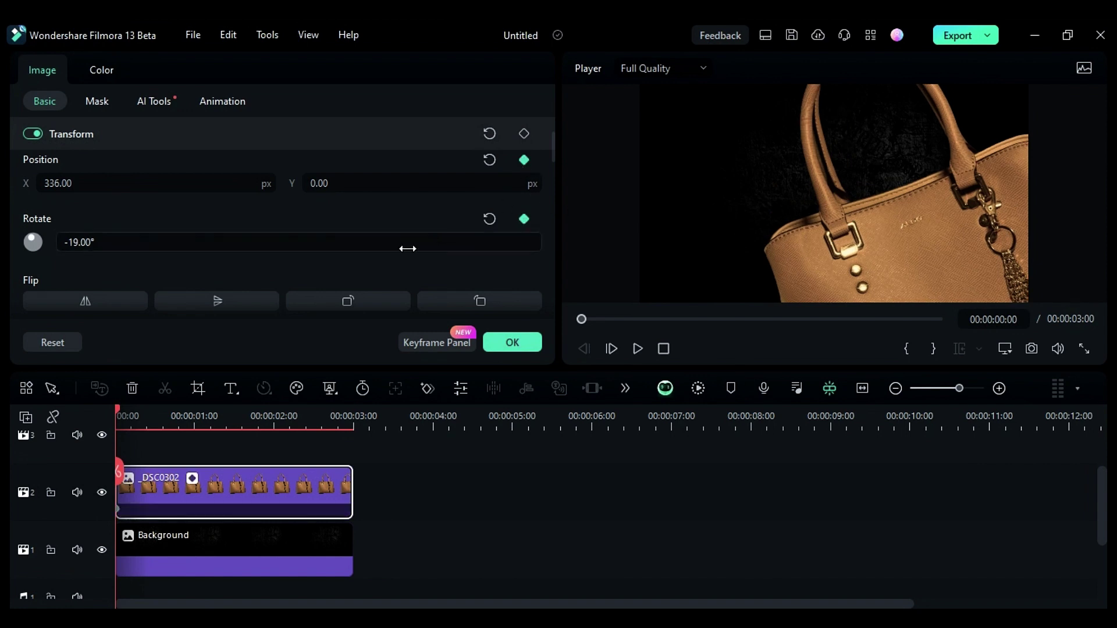
At 00:00:02:24, set the _DSC0302 clip's rotation to 19° and shift the bag horizontally to the left.
click(351, 421)
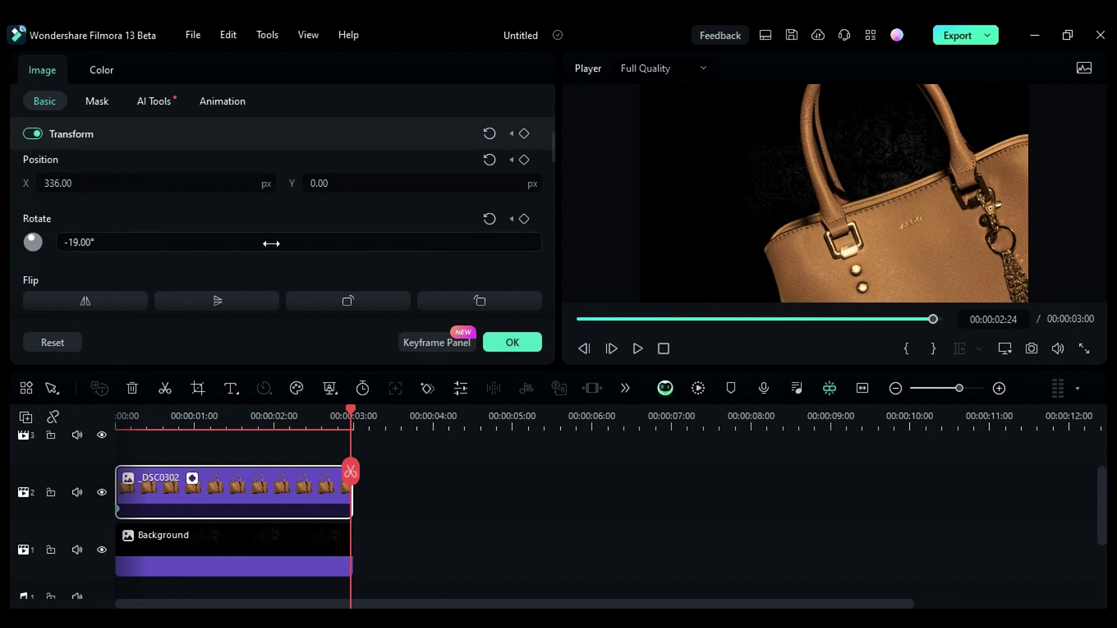
drag(89, 236, 120, 236)
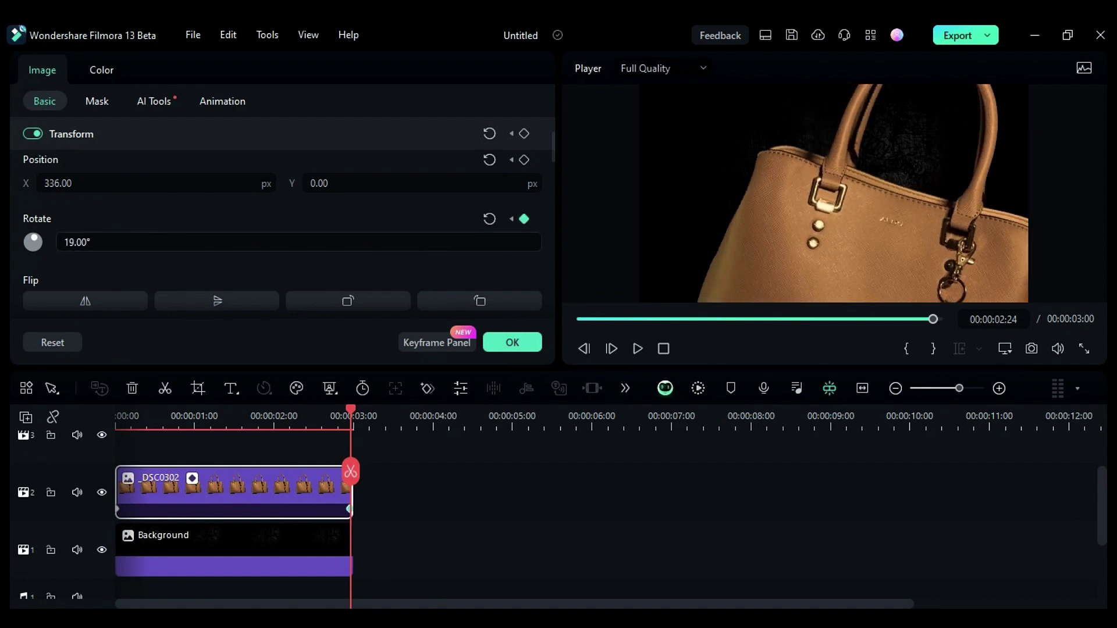
drag(167, 182, 78, 183)
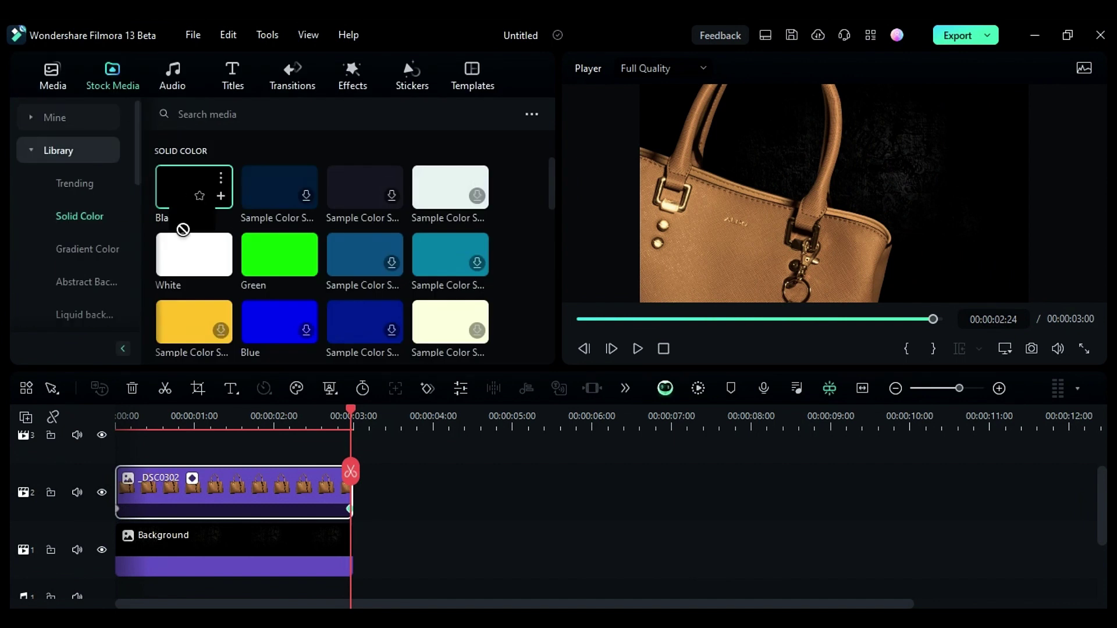
Add the Black solid color on track 3 above the bag clip and scale it to 500%.
drag(182, 229, 352, 522)
click(456, 221)
text(500)
key(Return)
Give the Black clip an inverted circle mask with 22% scale and 7% blur strength.
click(96, 102)
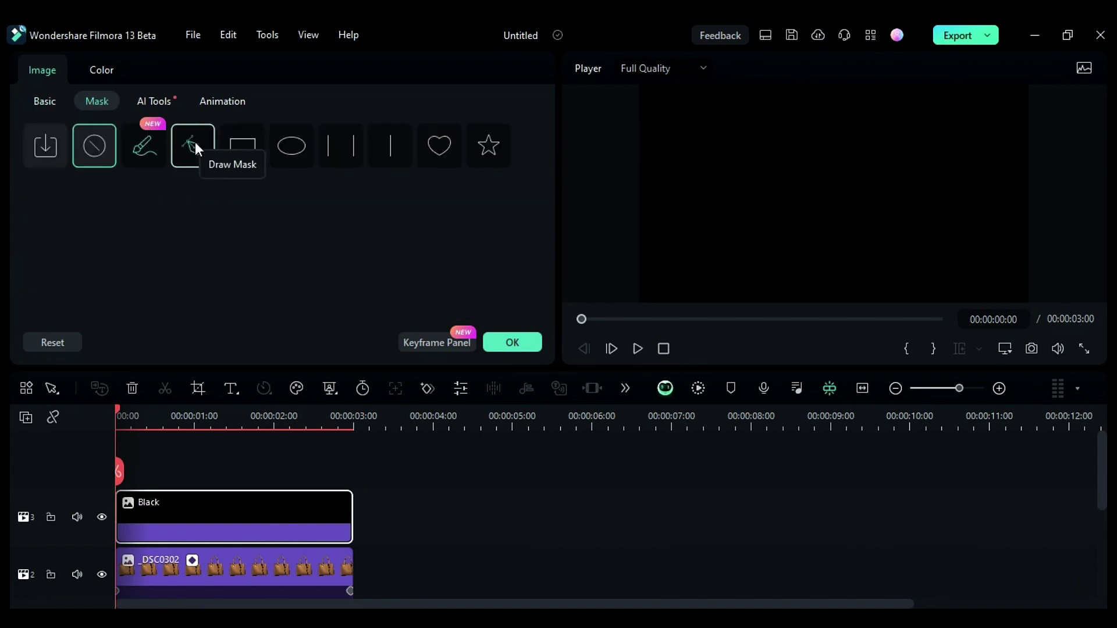
click(279, 144)
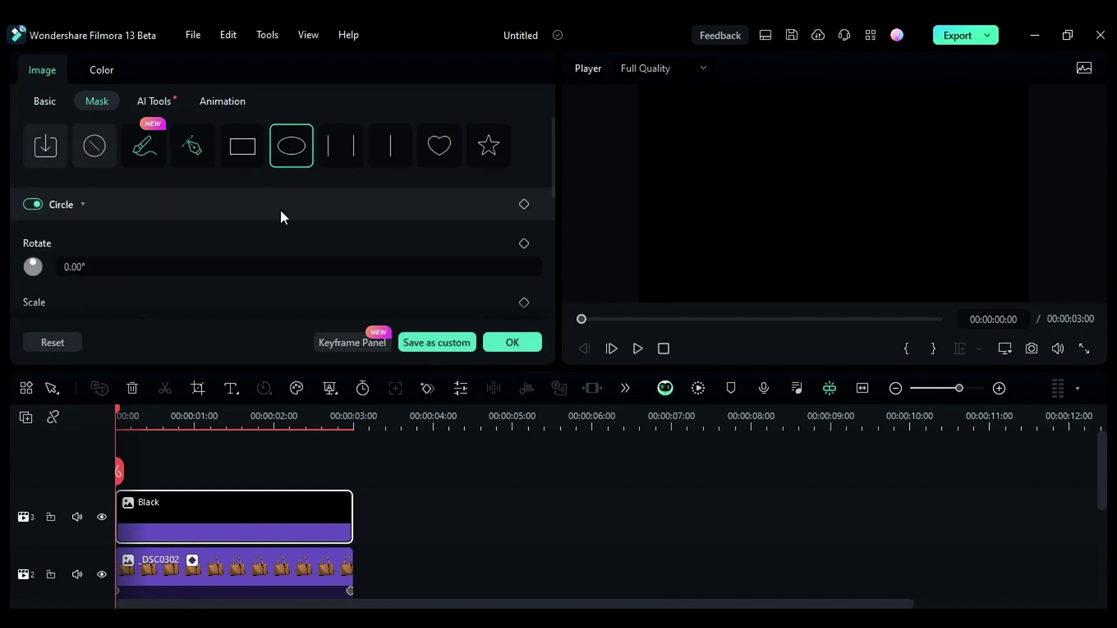
scroll(285, 221, down, 4)
drag(141, 225, 78, 224)
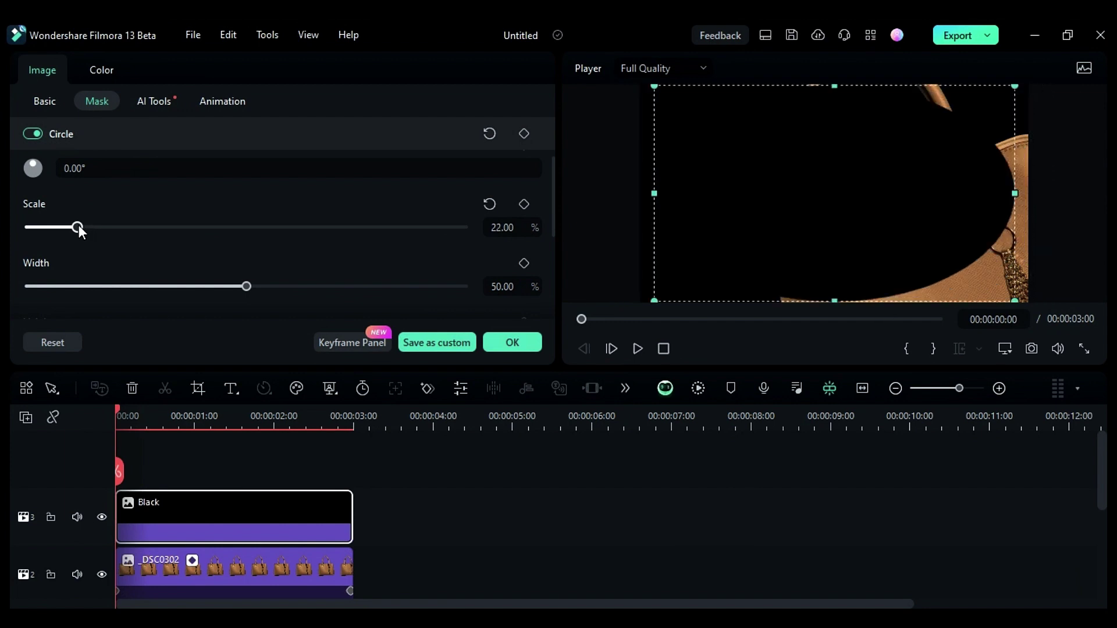
scroll(226, 242, down, 3)
drag(29, 266, 59, 267)
click(523, 304)
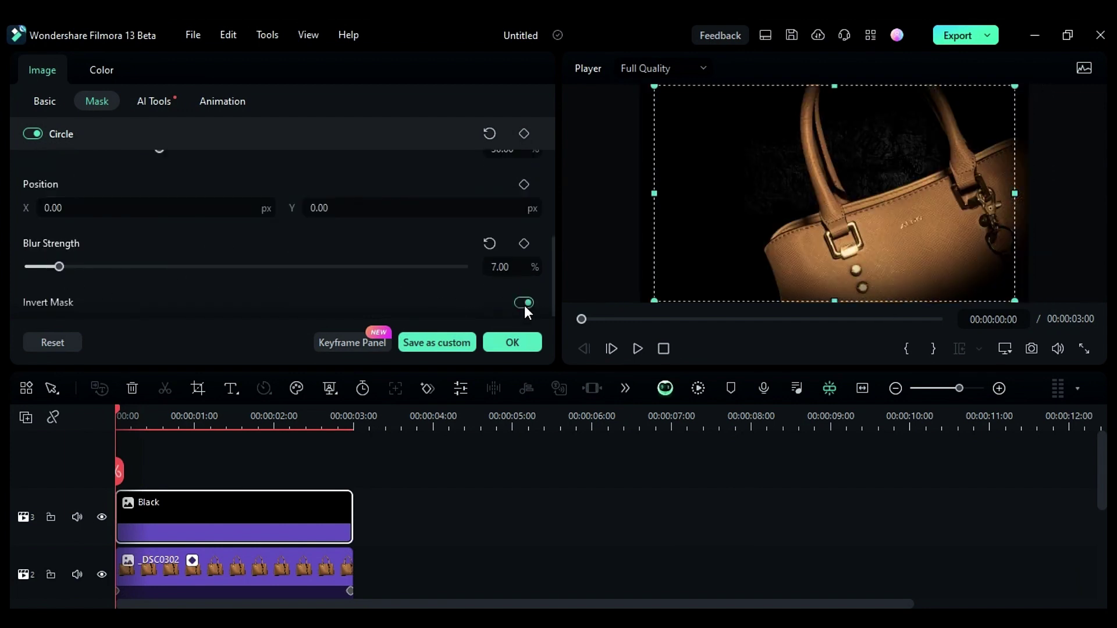
Set the Black clip's X position to 1994 px and rotation to 10°, with keyframes for both at the clip's start.
click(53, 104)
drag(90, 289, 139, 288)
scroll(123, 264, down, 1)
click(126, 291)
text(10)
key(Return)
click(524, 268)
At 00:00:02:24, set the Black clip's rotation to -10° and move it horizontally to the opposite side, then preview the animation.
click(352, 421)
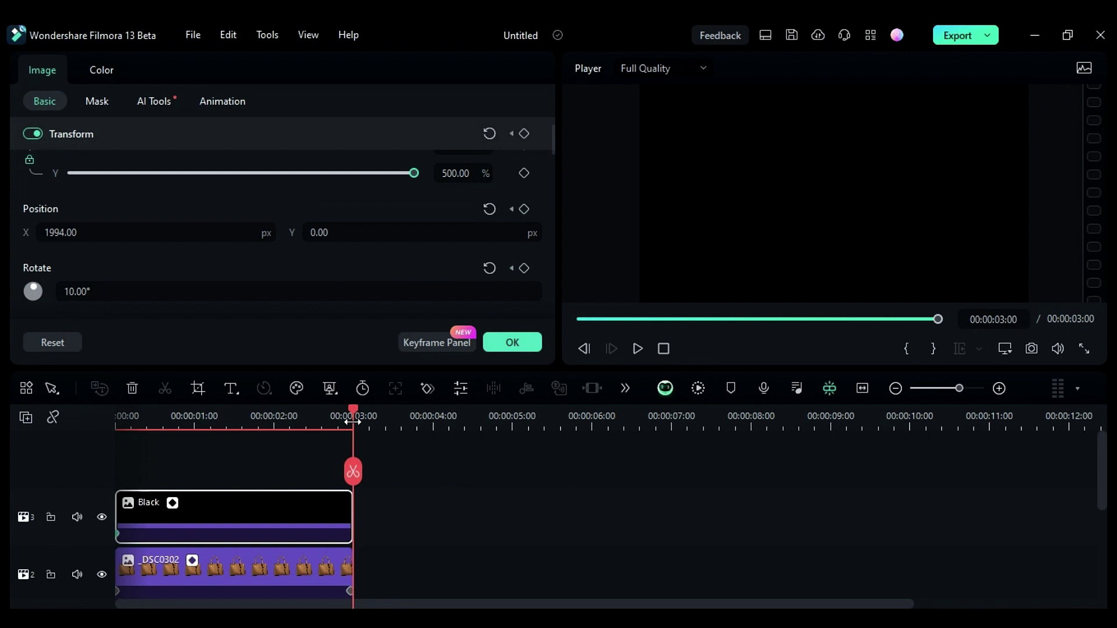
drag(353, 425, 350, 424)
drag(128, 232, 110, 232)
drag(111, 292, 99, 292)
drag(107, 231, 27, 231)
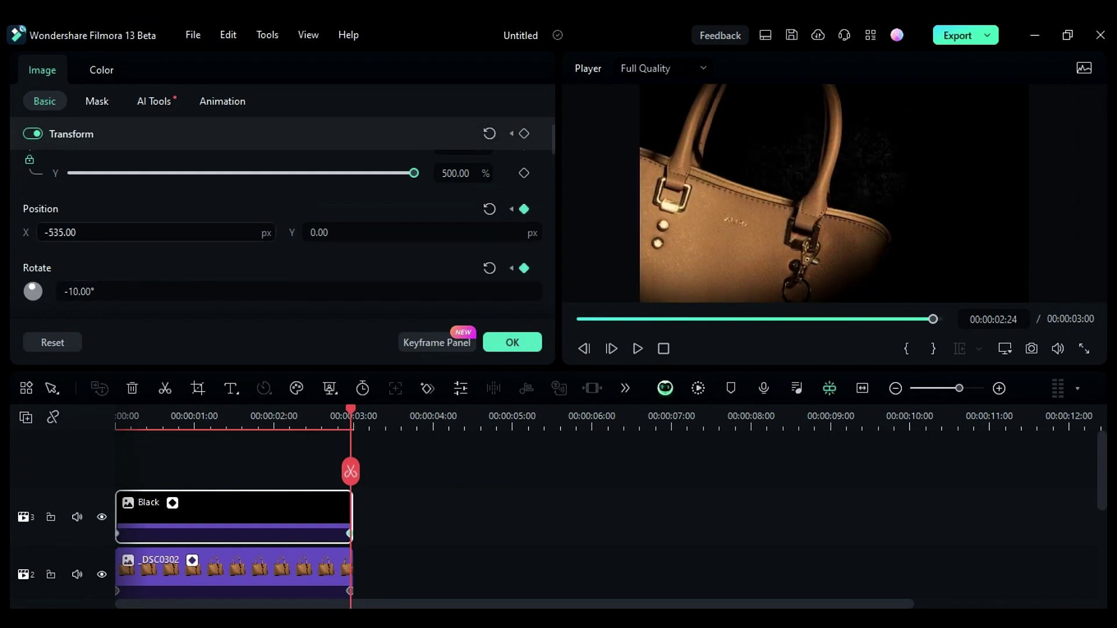
click(640, 344)
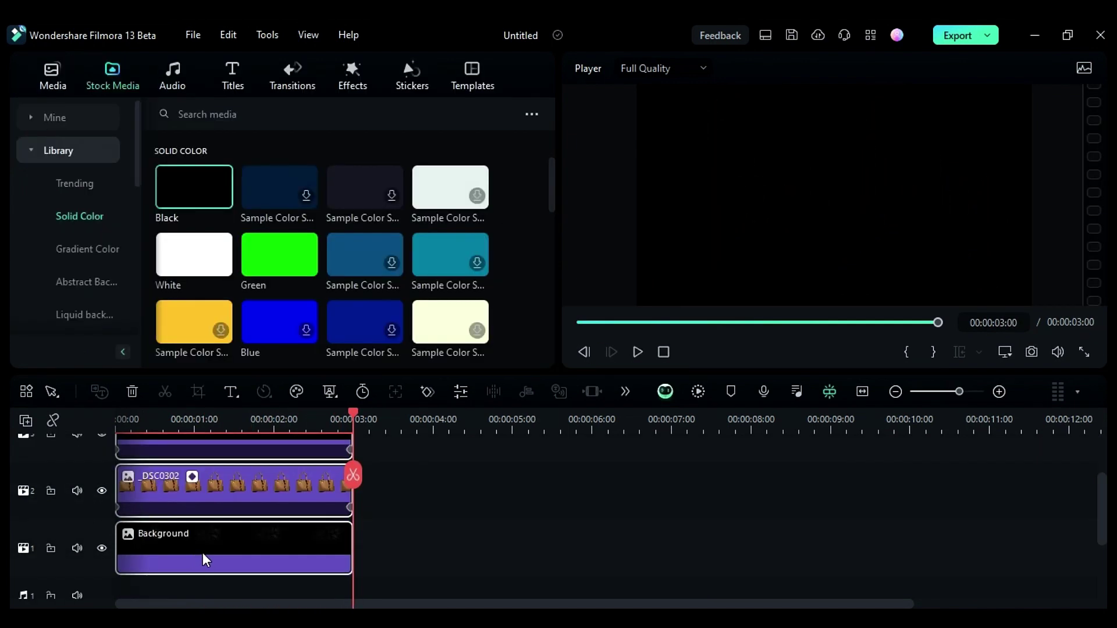
Duplicate the Black, _DSC0302 and Background clips at the 3-second mark and add the _DSC0302 image to track 2 at 6 seconds.
drag(205, 560, 455, 549)
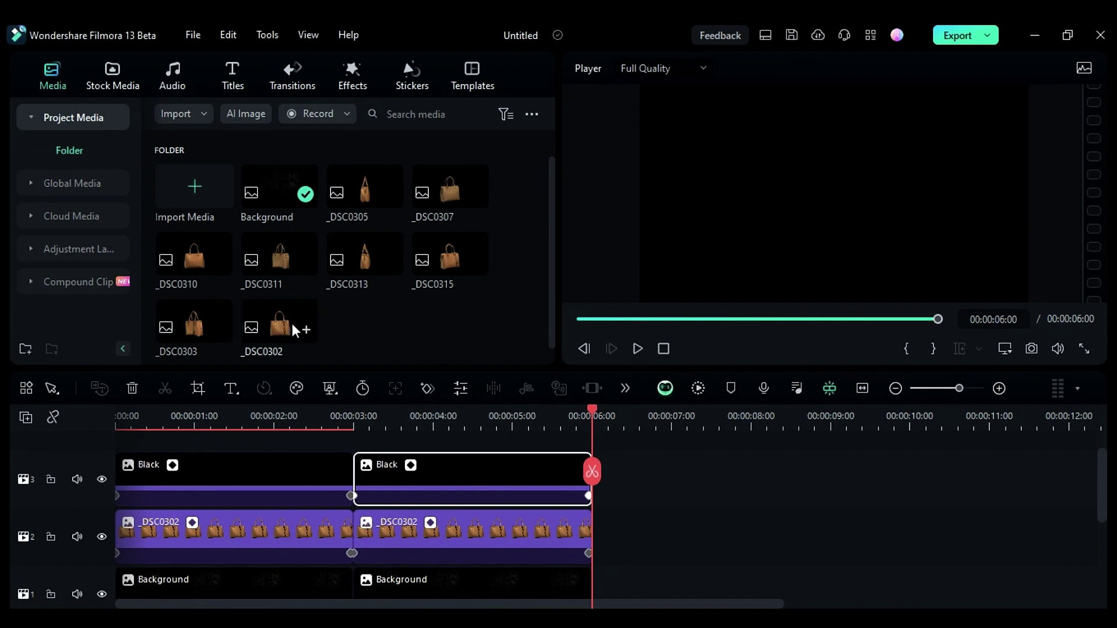
drag(296, 326, 611, 535)
Set the new _DSC0302 clip's scale to 1188% and Y position to -946 px, with keyframes for both at 6 seconds.
mouse_move(599, 419)
mouse_down()
mouse_move(688, 419)
mouse_move(593, 416)
mouse_up()
click(699, 477)
click(652, 532)
scroll(175, 210, up, 1)
drag(158, 222, 437, 298)
drag(361, 282, 250, 282)
drag(454, 223, 494, 223)
click(524, 223)
click(524, 259)
Split the last _DSC0302 clip at 00:00:07:00.
scroll(392, 254, down, 1)
drag(592, 415, 672, 435)
click(672, 471)
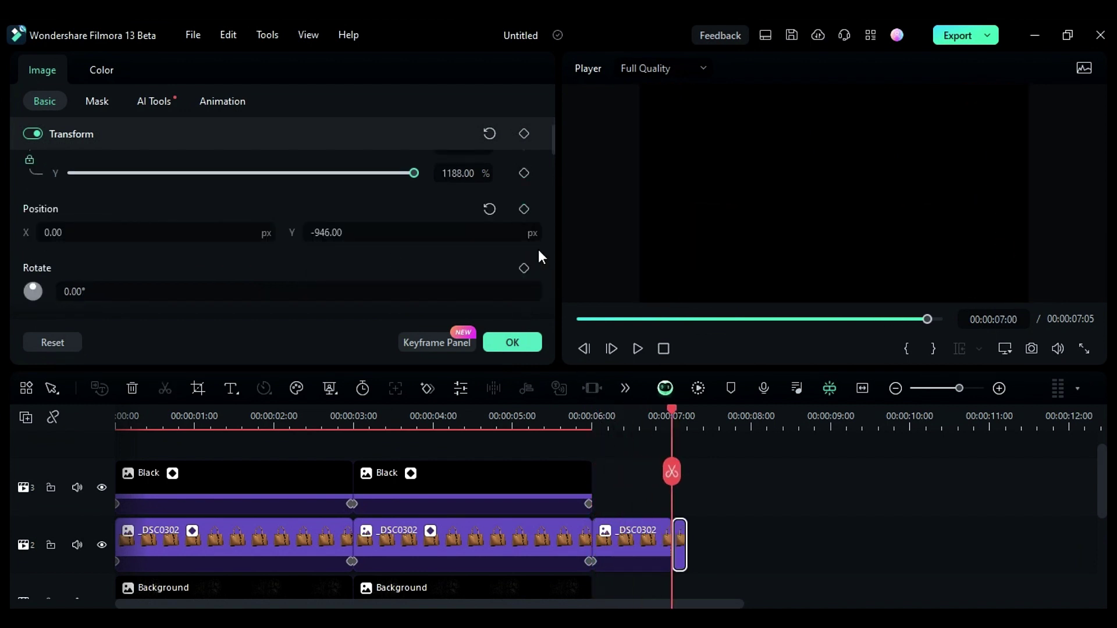
Keyframe the scale at 100% and reset the position at 00:00:07:00 on the _DSC0302 segment that starts at 6 seconds.
scroll(466, 216, up, 1)
click(523, 194)
click(490, 262)
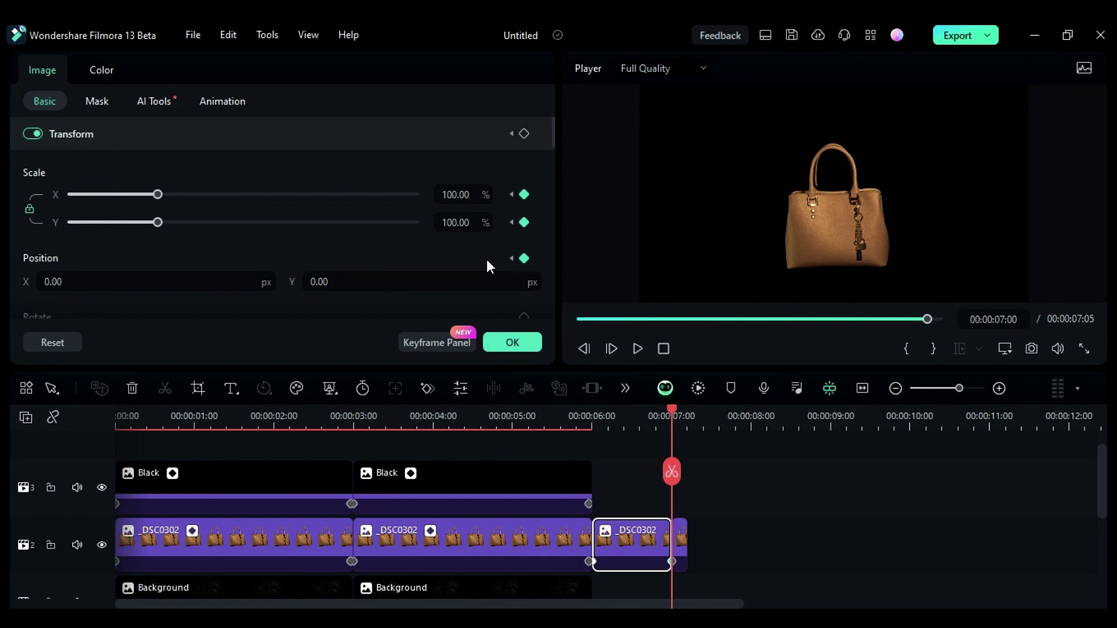
Smooth the segment's scale and Y position animation in the keyframe graph, applying Ease out to the scale keyframes.
click(437, 339)
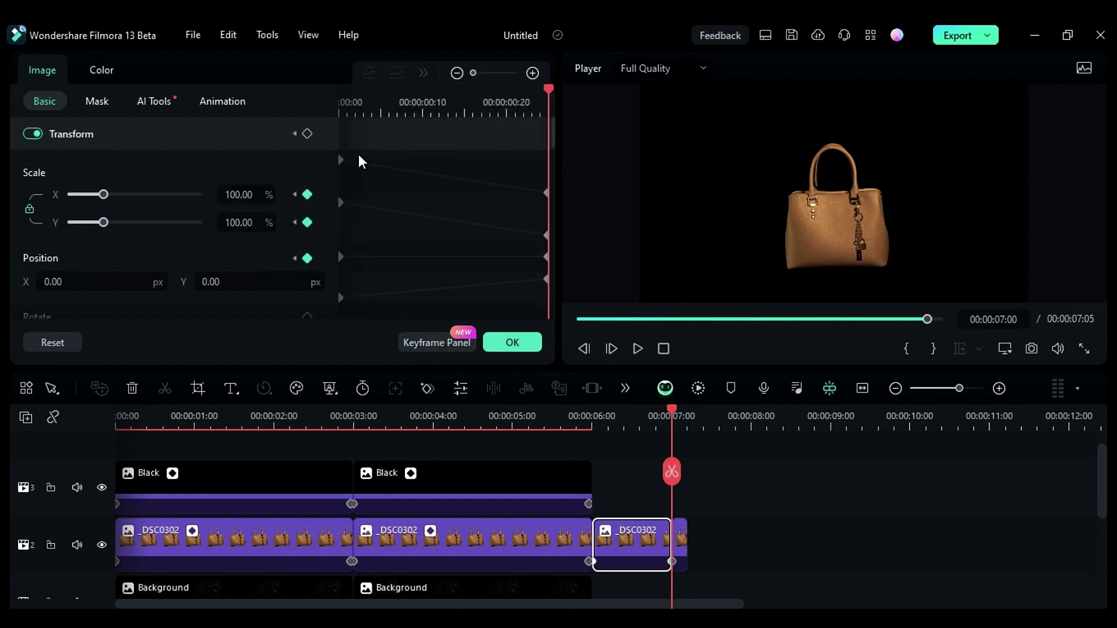
drag(341, 153, 557, 242)
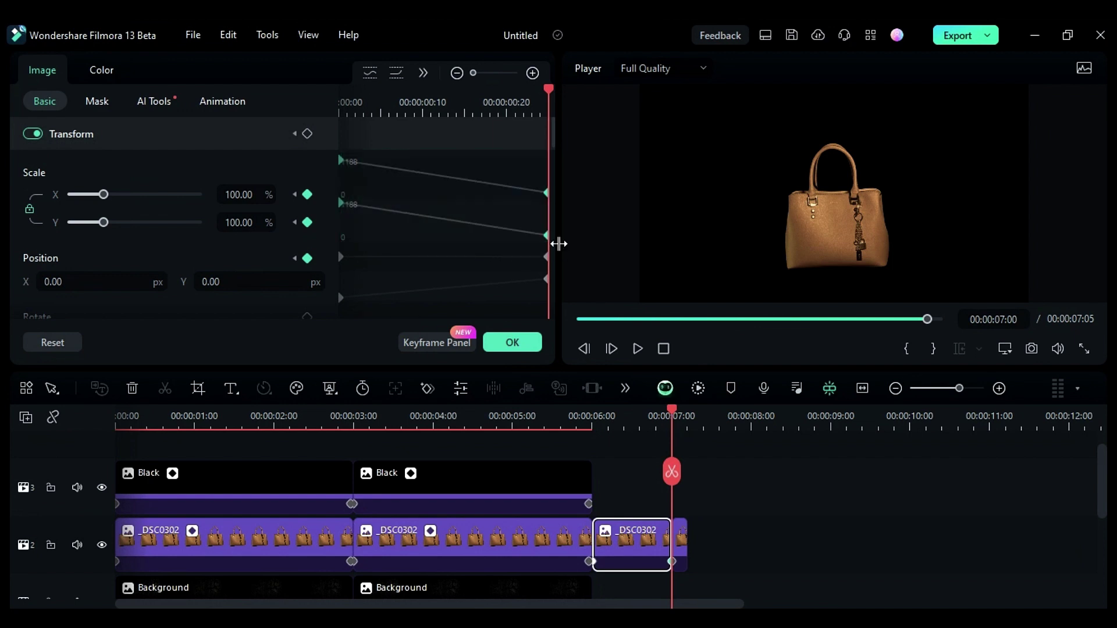
click(424, 71)
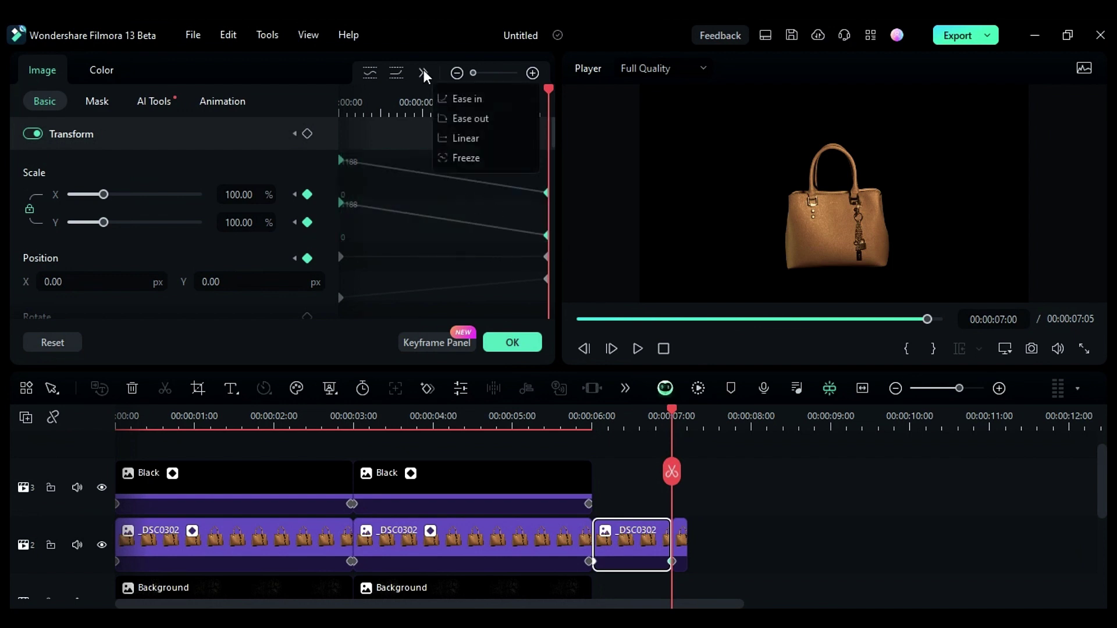
click(459, 118)
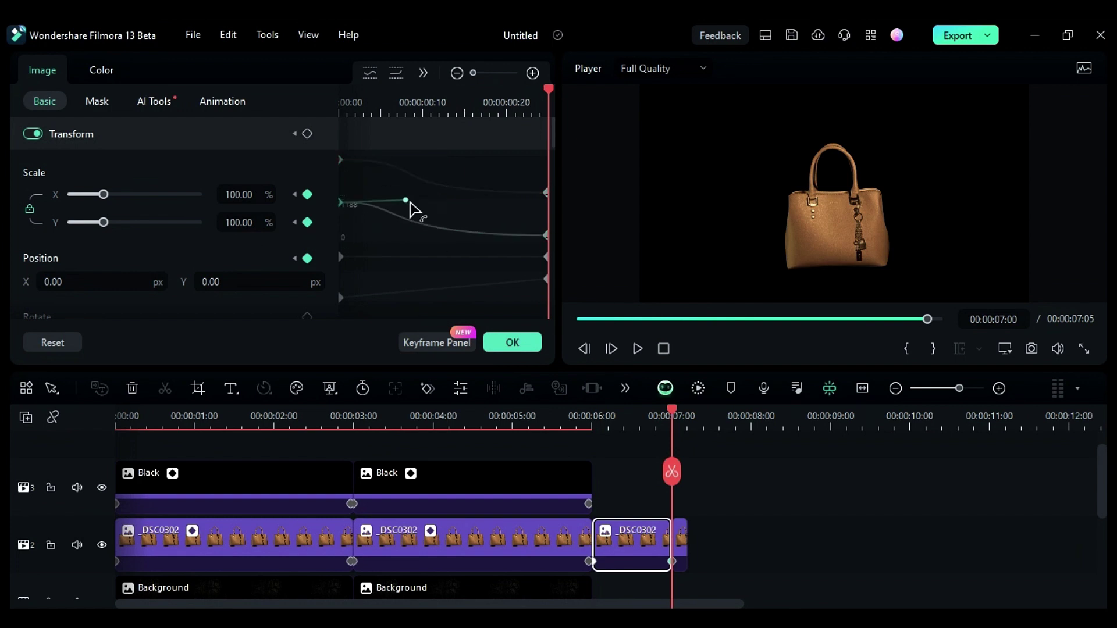
click(364, 161)
drag(543, 298, 342, 324)
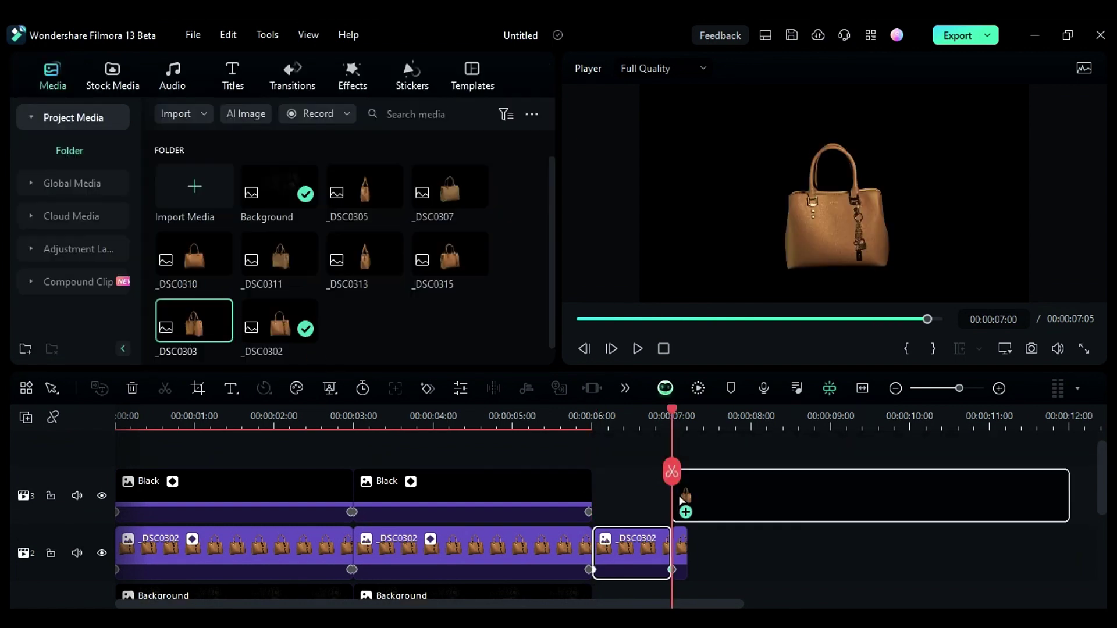
Append the _DSC0303 and _DSC0305 images to the end of track 2, shortening each to about 5 frames.
drag(687, 500, 687, 547)
drag(1086, 547, 702, 547)
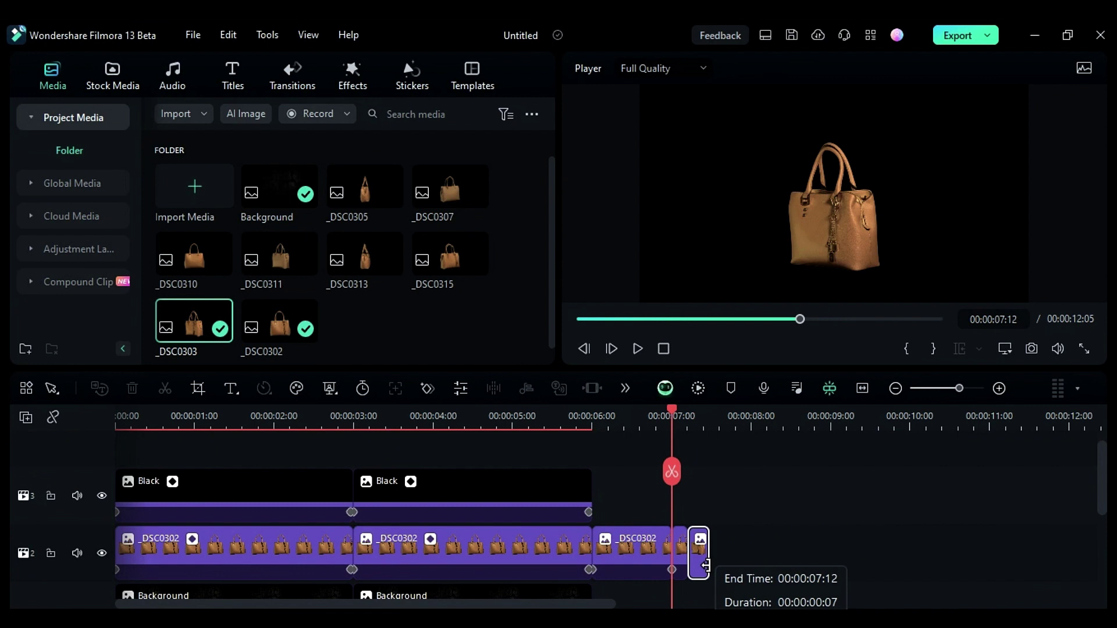
drag(386, 200, 707, 539)
drag(690, 433, 720, 456)
click(720, 471)
key(Delete)
Append the _DSC0307 image after the _DSC0305 clip and cut off its excess to match the other short clips.
drag(458, 203, 731, 534)
click(737, 427)
key(Delete)
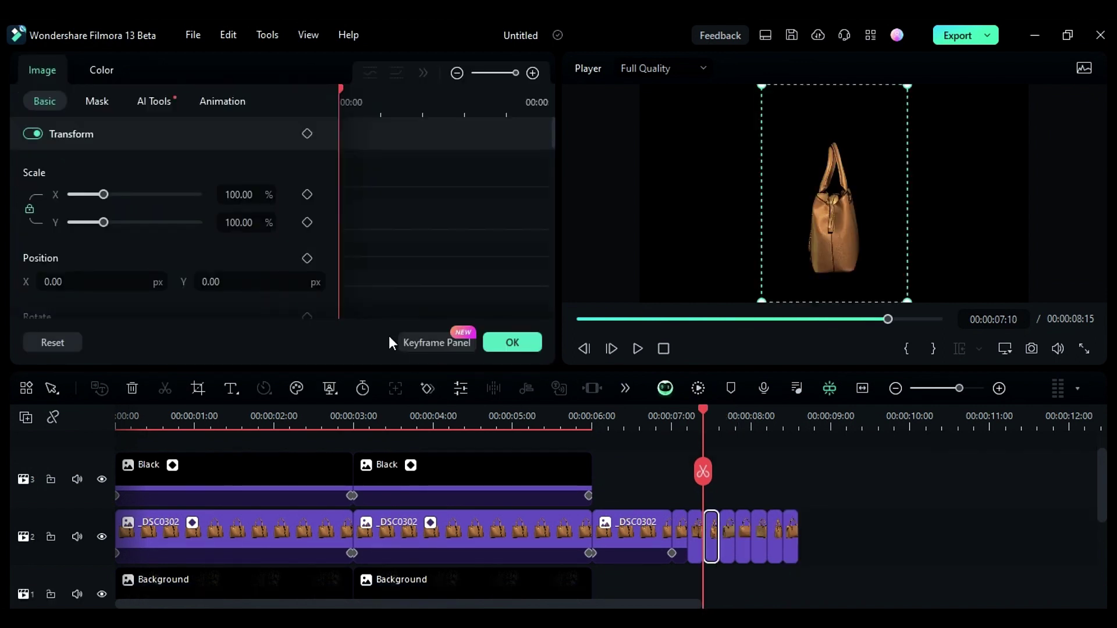
Set the Y position of the short _DSC0305 clip to 41 px.
drag(216, 272, 239, 272)
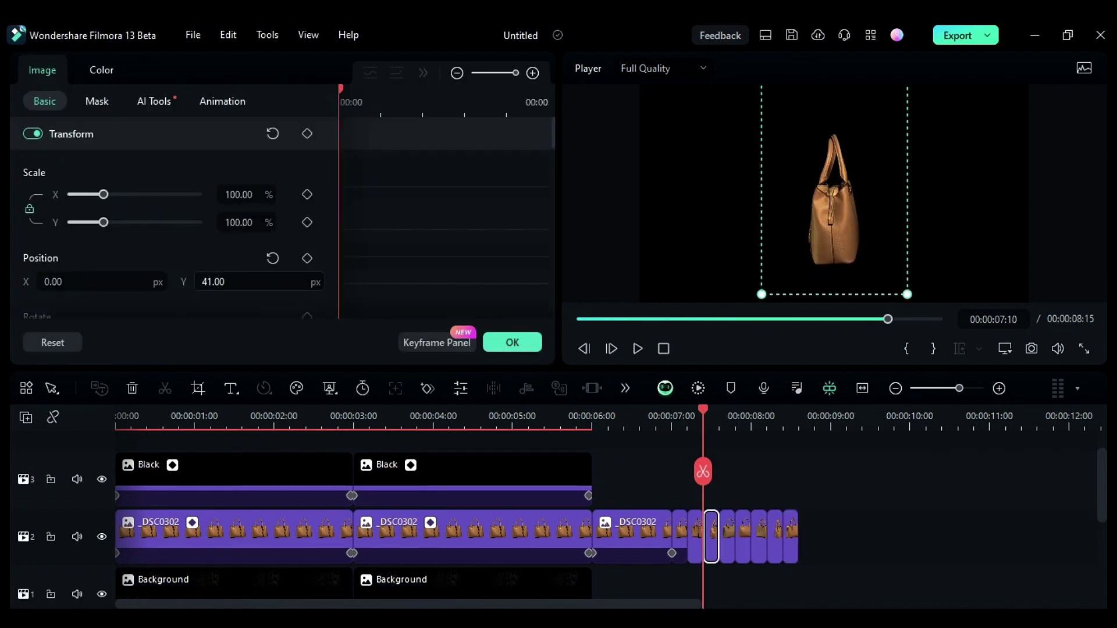
click(682, 423)
Copy all the short bag clips from 7 seconds onward and paste them three times at the end of track 2.
click(825, 530)
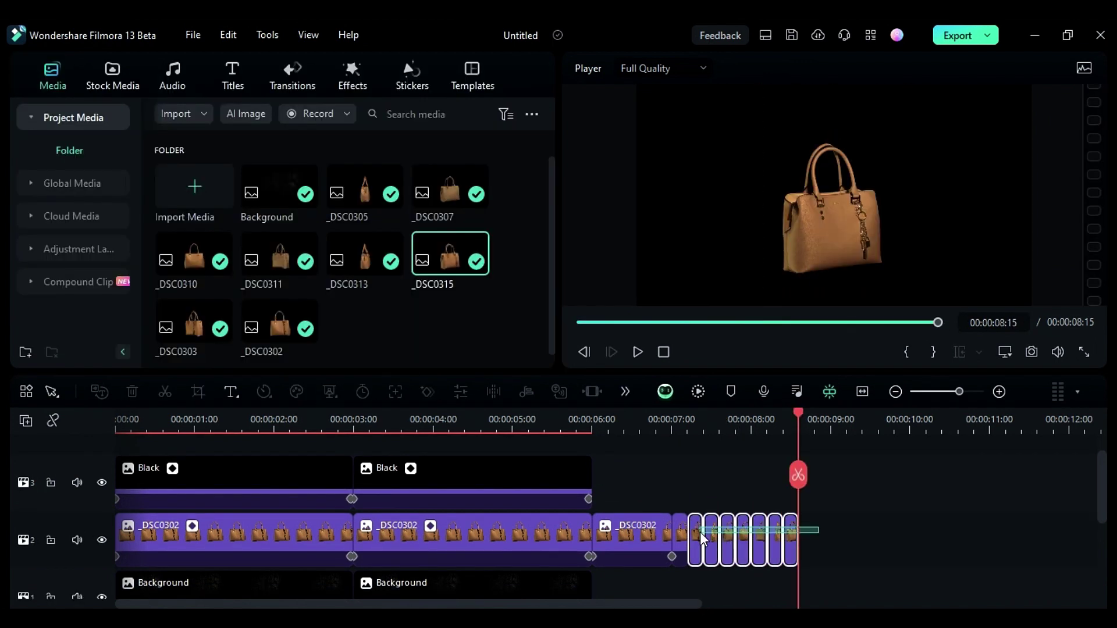
click(683, 535)
key(ctrl+c)
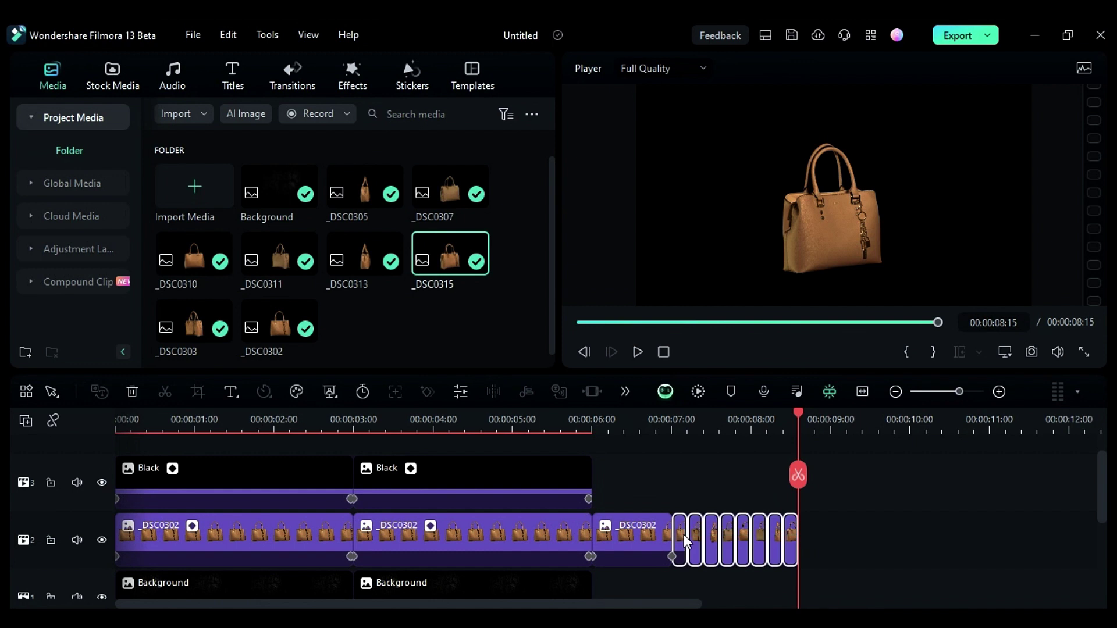
key(ctrl+v)
key(ctrl+v)
key(ctrl+v)
Combine all the short bag clips after 7 seconds into a compound clip named Bag.
shift+click(520, 547)
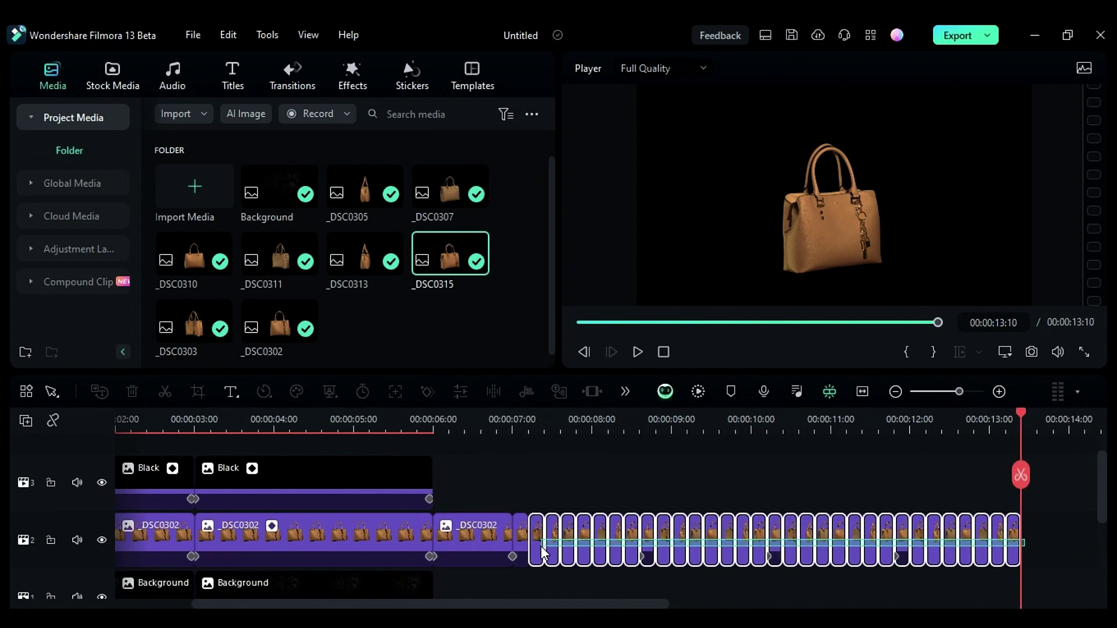
right_click(520, 547)
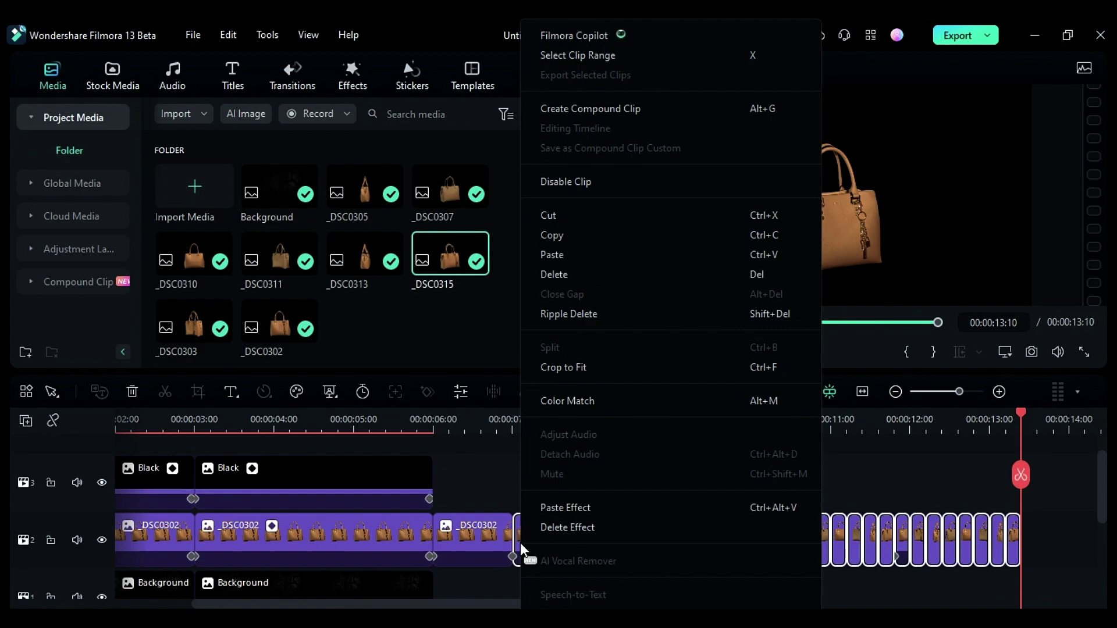
click(599, 114)
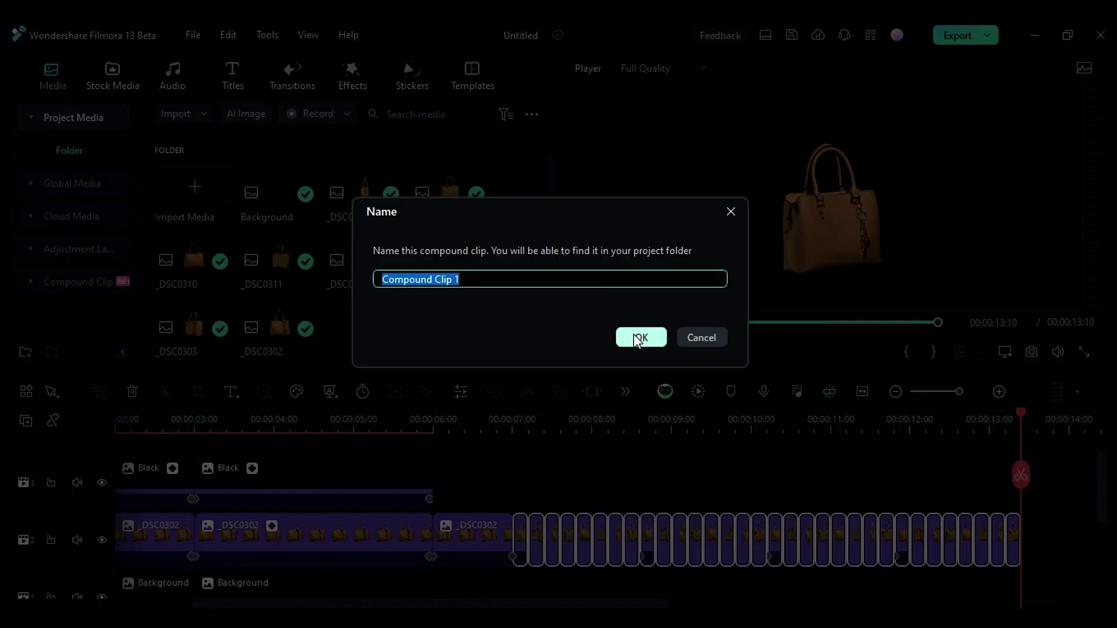
text(Bag)
click(639, 338)
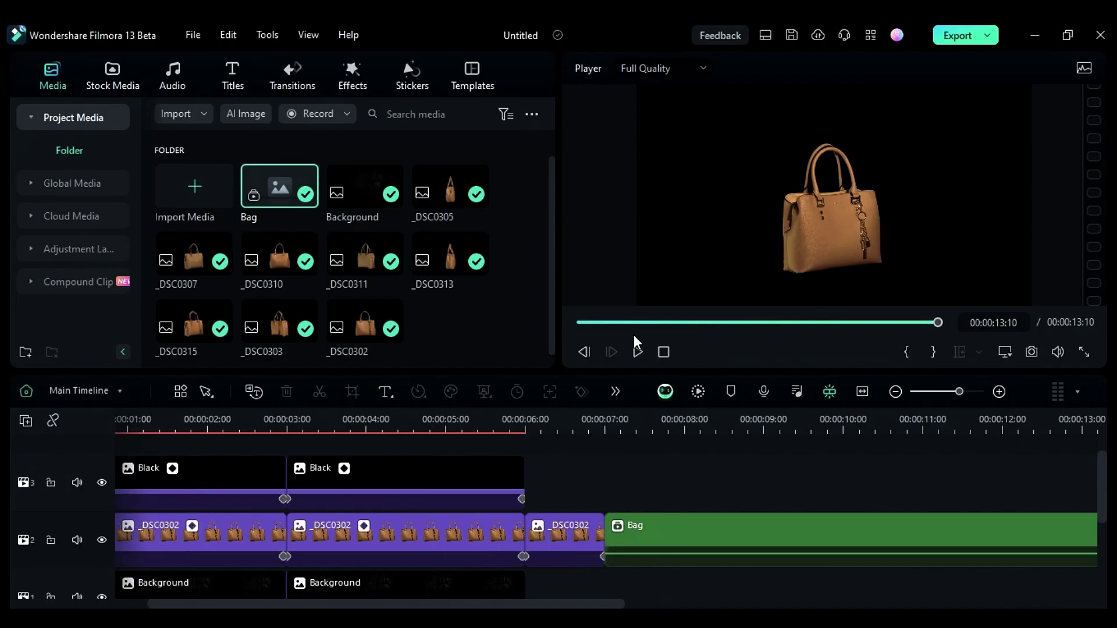
Find title templates for "Black Friday" and add the BIG SALE / 40% OFF title above the Bag clip at 7 seconds.
click(232, 85)
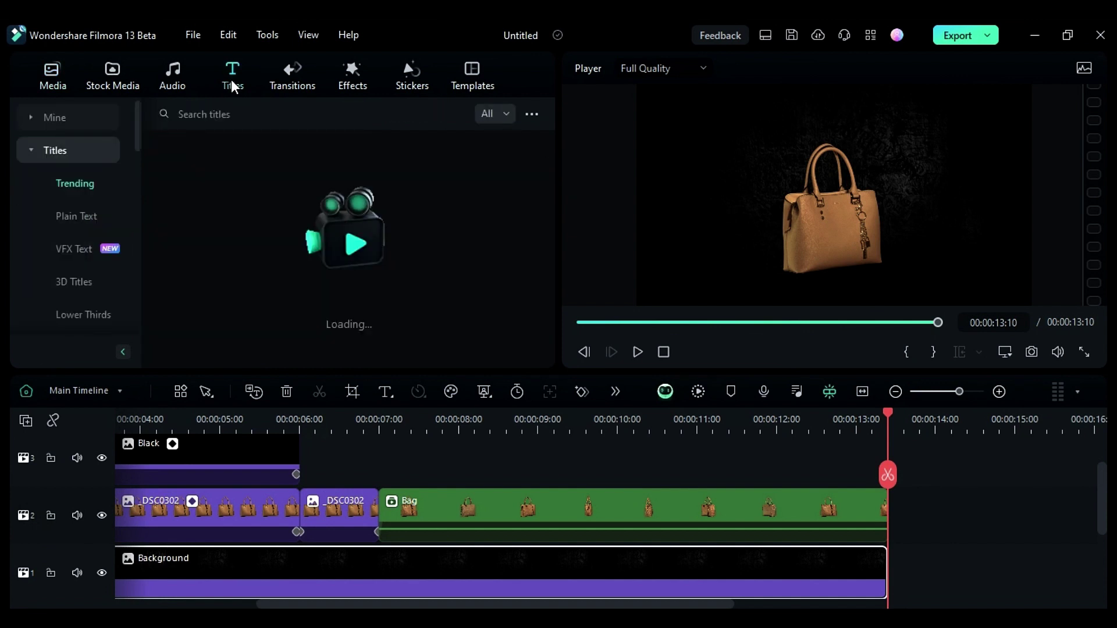
click(243, 112)
text(Black Fr)
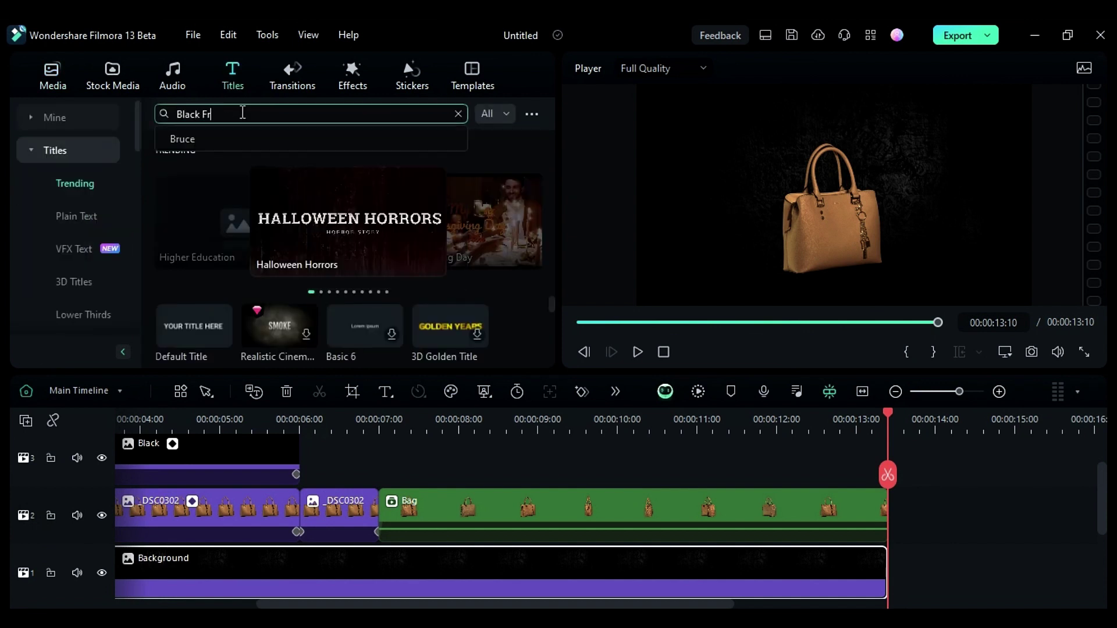
text(iday)
key(Return)
drag(280, 274, 398, 484)
Stack the Black Friday 25% off, BIG SALE up to 60% off and red Black Friday titles above, extending the 60% title to the Bag clip's end.
scroll(435, 260, up, 5)
drag(435, 258, 407, 503)
scroll(187, 280, down, 5)
drag(188, 279, 385, 481)
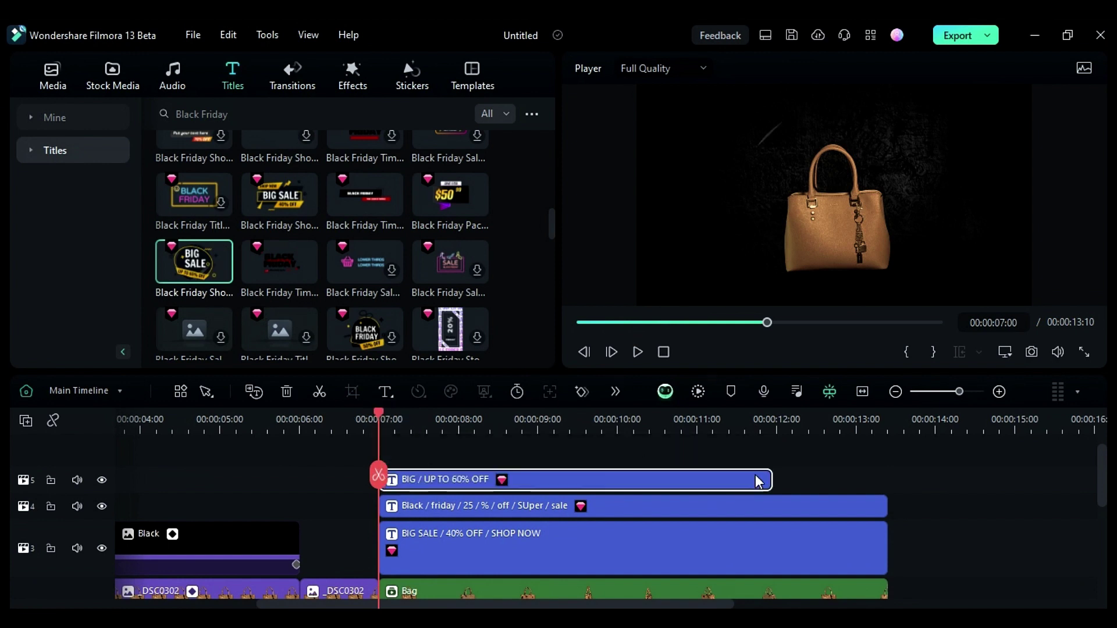
drag(770, 479, 886, 479)
drag(354, 222, 396, 469)
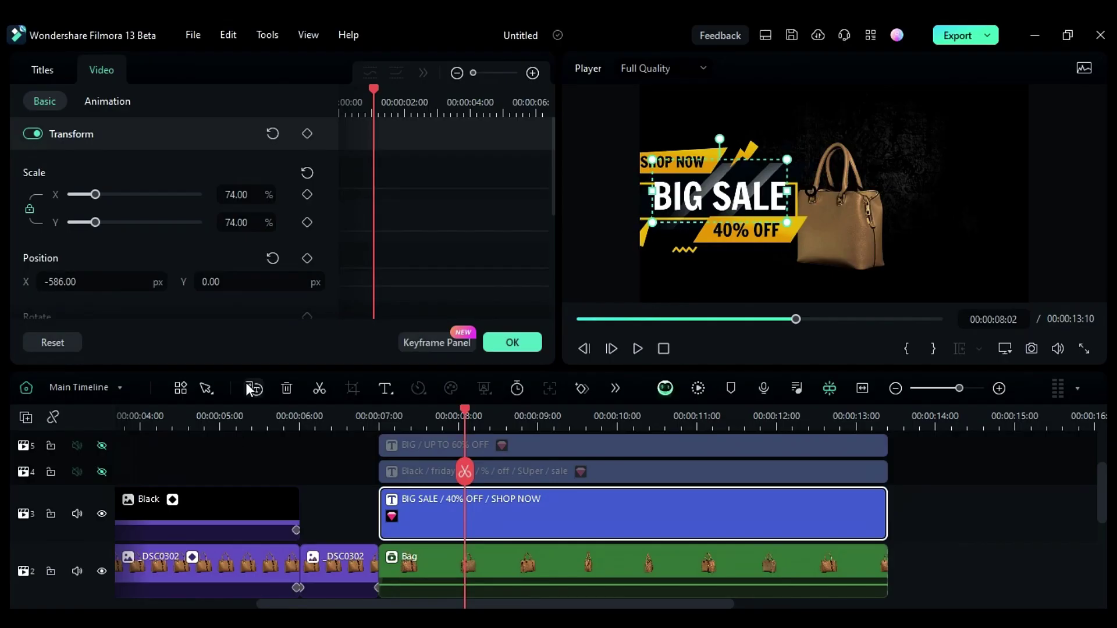
Scale the BIG SALE title to 63%, move it to X -572, Y 291 px, and open its title text settings.
drag(95, 194, 91, 195)
drag(720, 196, 723, 138)
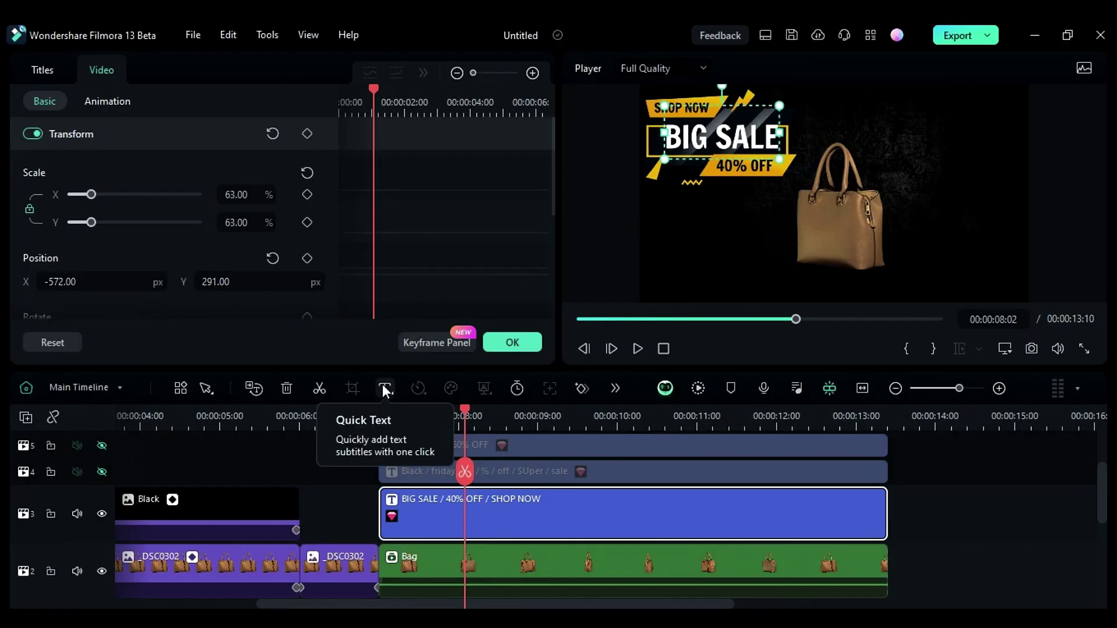
click(50, 75)
click(58, 163)
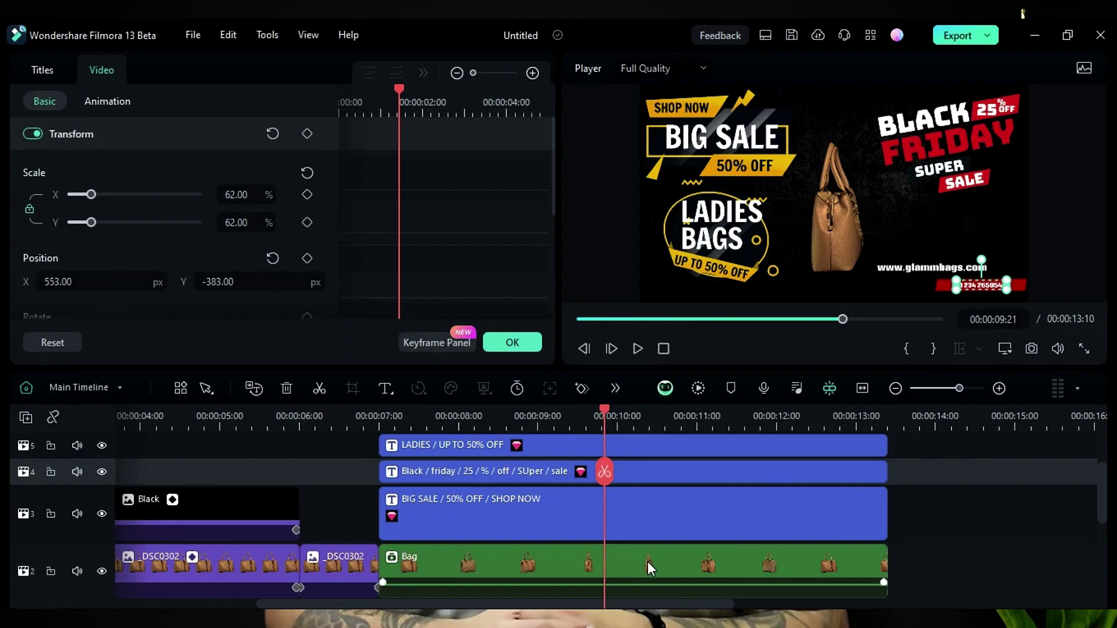
Set the Bag compound clip's vibrance to 19 and saturation to 20 in its basic color settings.
click(648, 562)
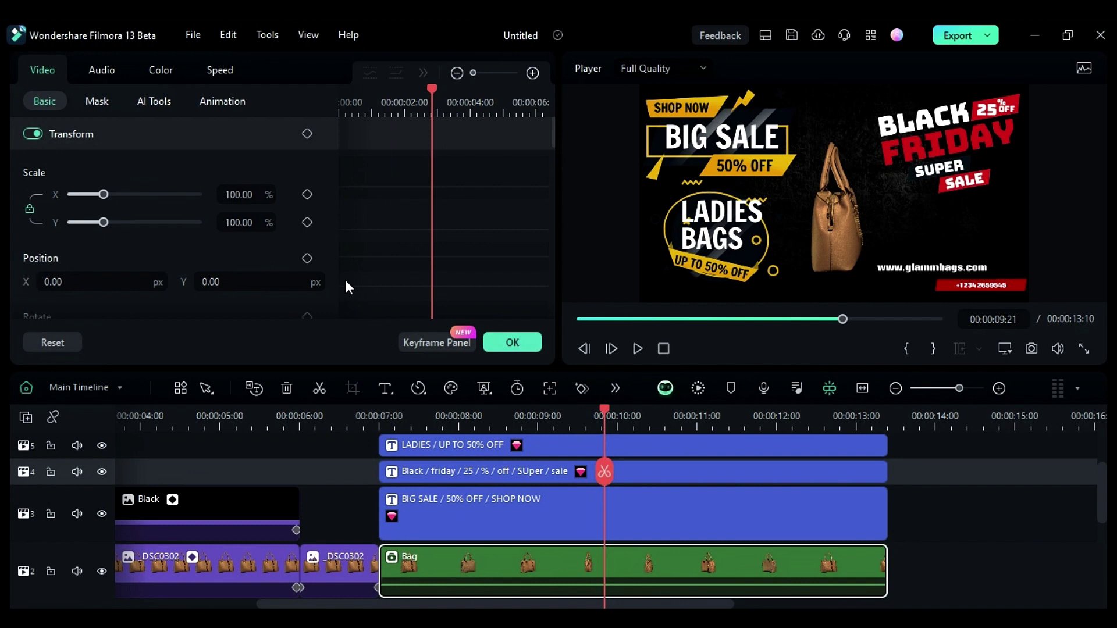
click(150, 69)
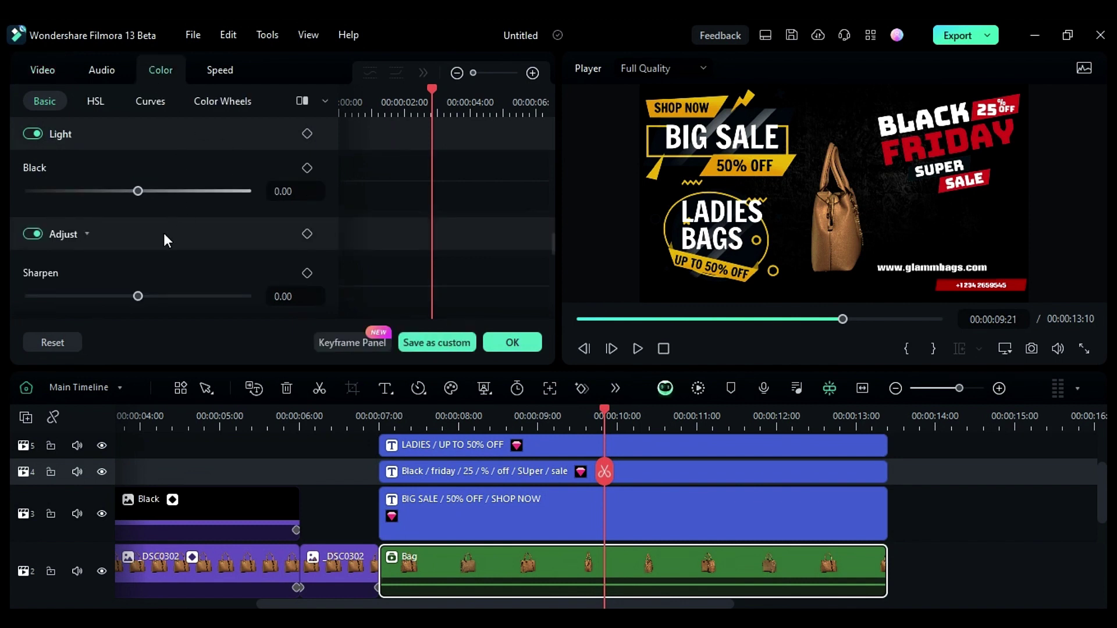
scroll(164, 236, up, 1)
scroll(162, 238, up, 5)
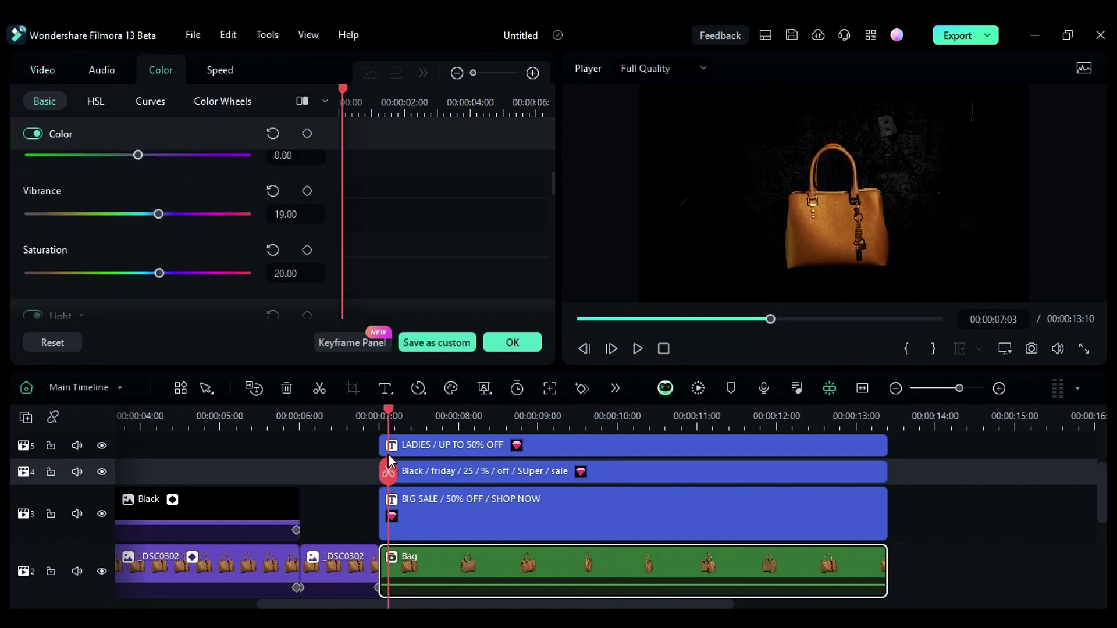
Split the Bag compound clip at 00:00:08:16 and at 00:00:10:05.
drag(389, 455, 510, 486)
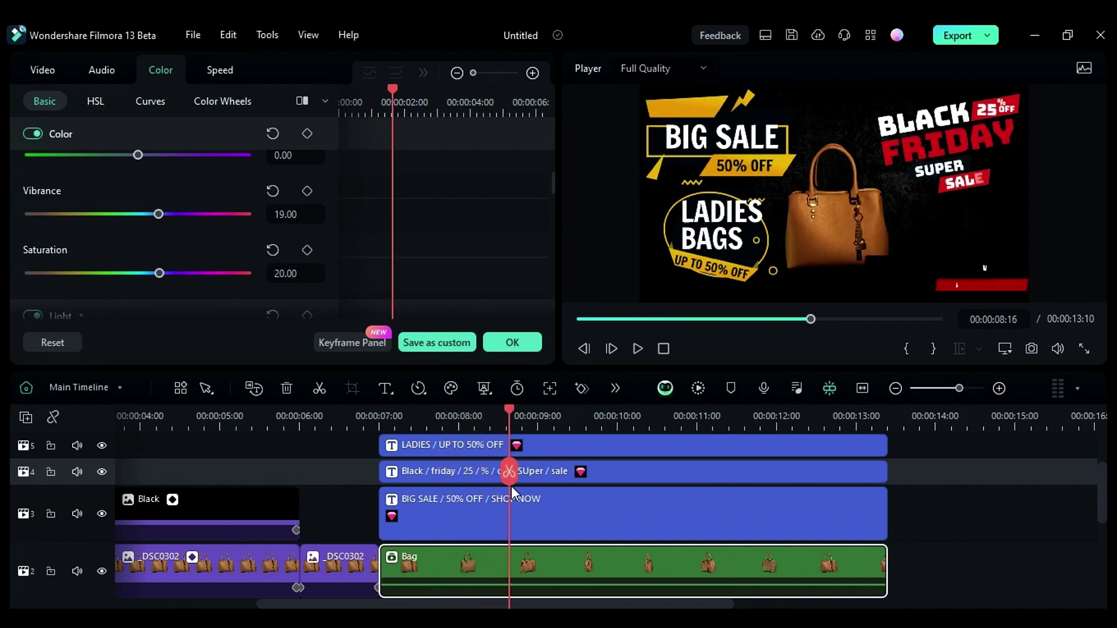
click(512, 470)
drag(511, 407, 634, 467)
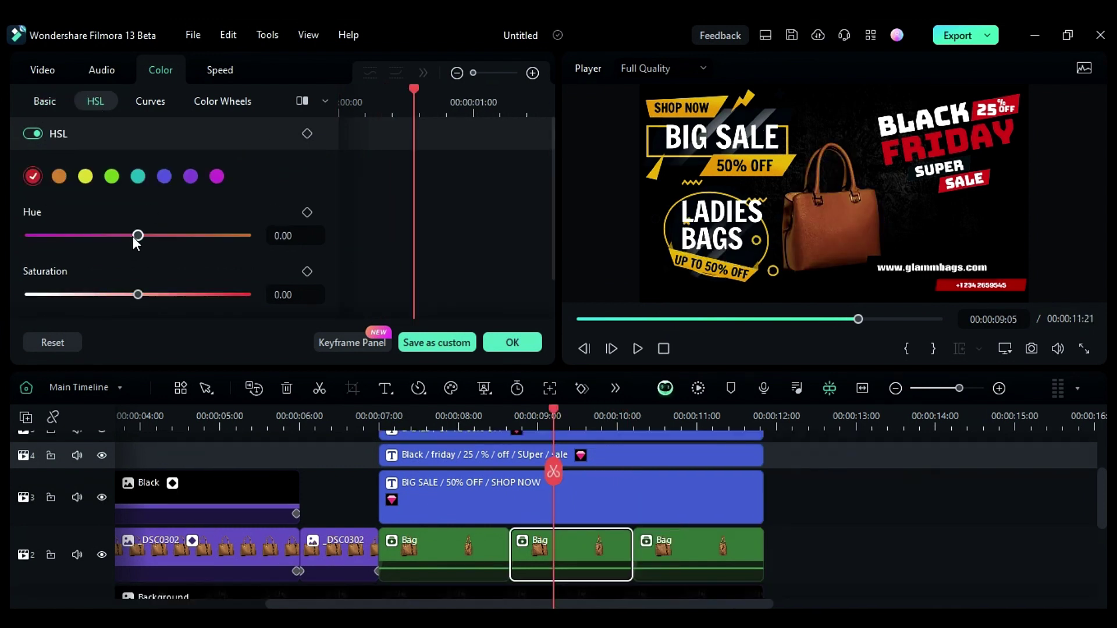
Recolor the middle Bag clip red with HSL, adjusting the reds and setting orange to hue -67, saturation 20 and luminance -41.
drag(136, 237, 39, 236)
drag(137, 296, 169, 295)
scroll(163, 268, down, 2)
drag(137, 306, 110, 307)
scroll(111, 195, up, 2)
click(58, 177)
drag(138, 236, 65, 235)
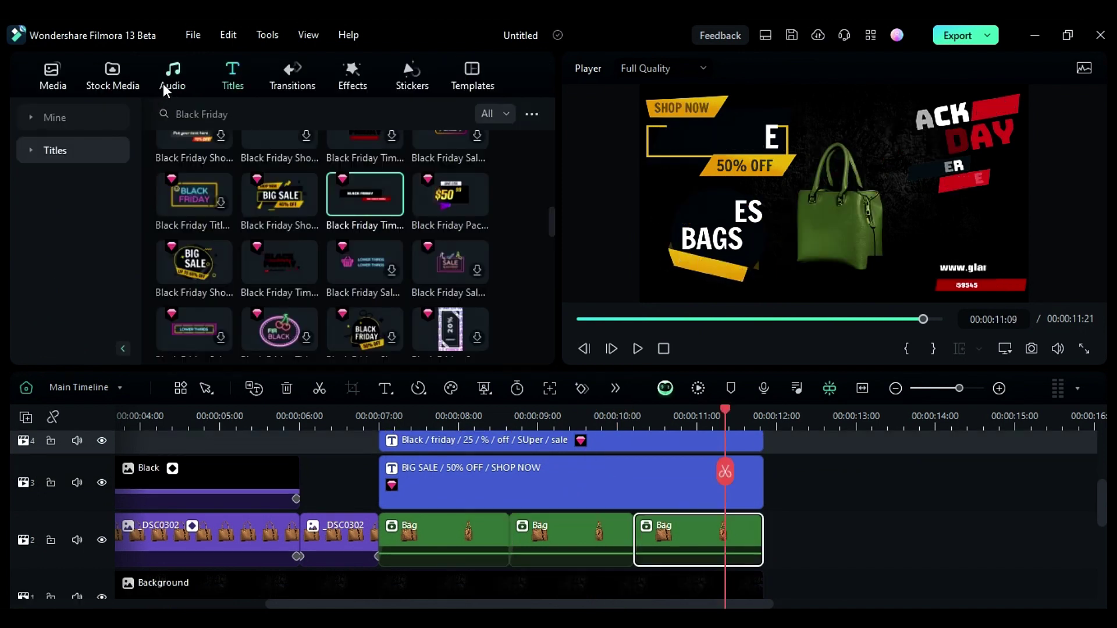
Start the AI Music Generator and choose the Exciting mood.
click(163, 84)
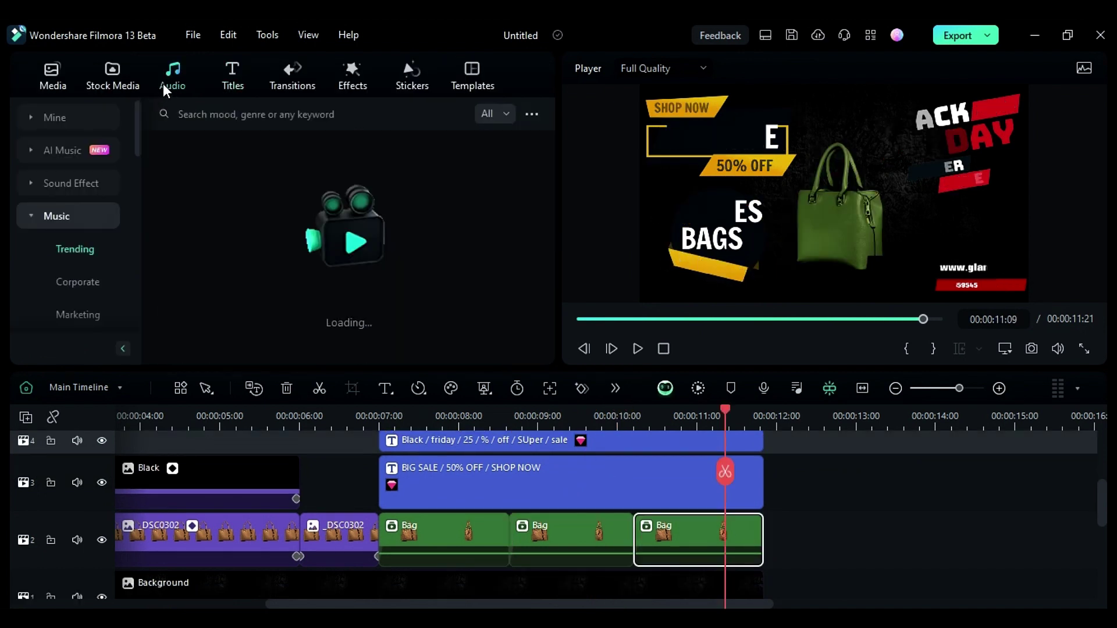
click(73, 155)
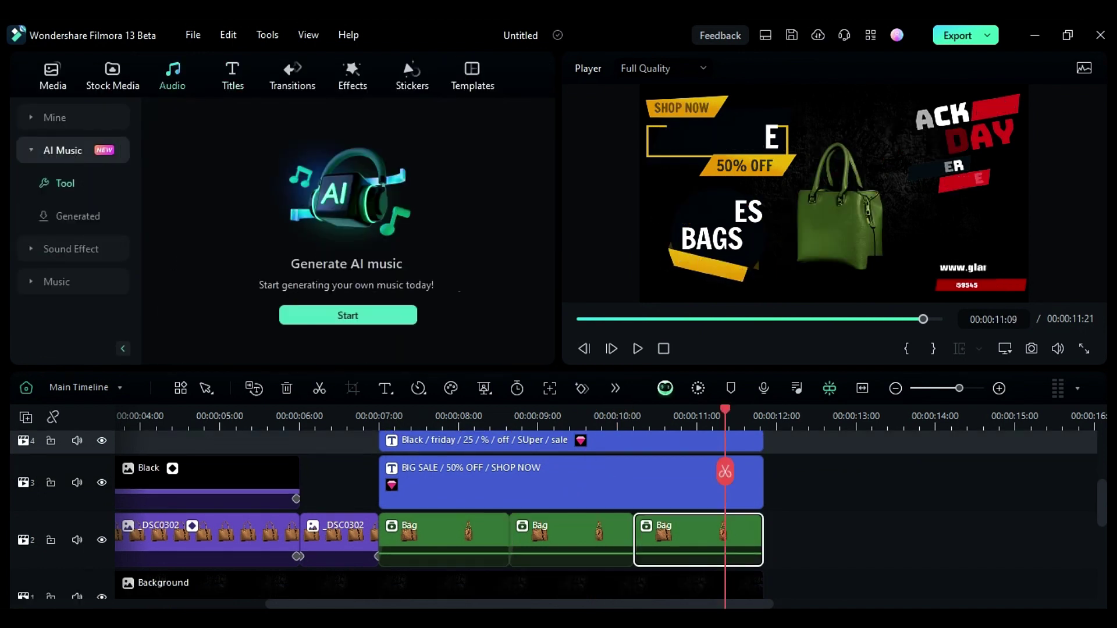
click(331, 318)
click(401, 160)
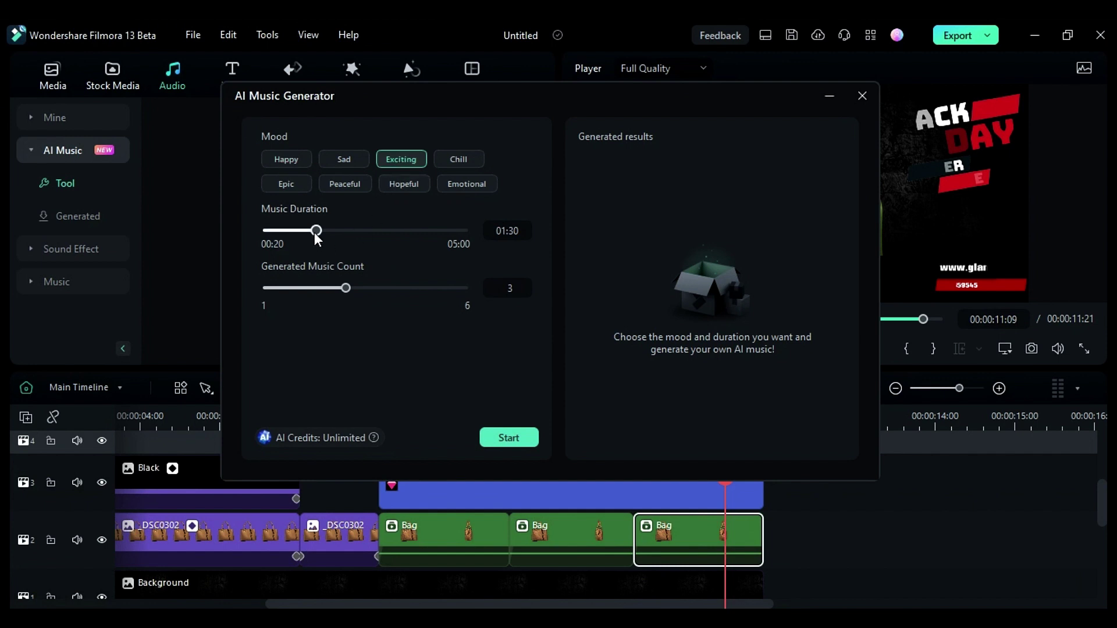